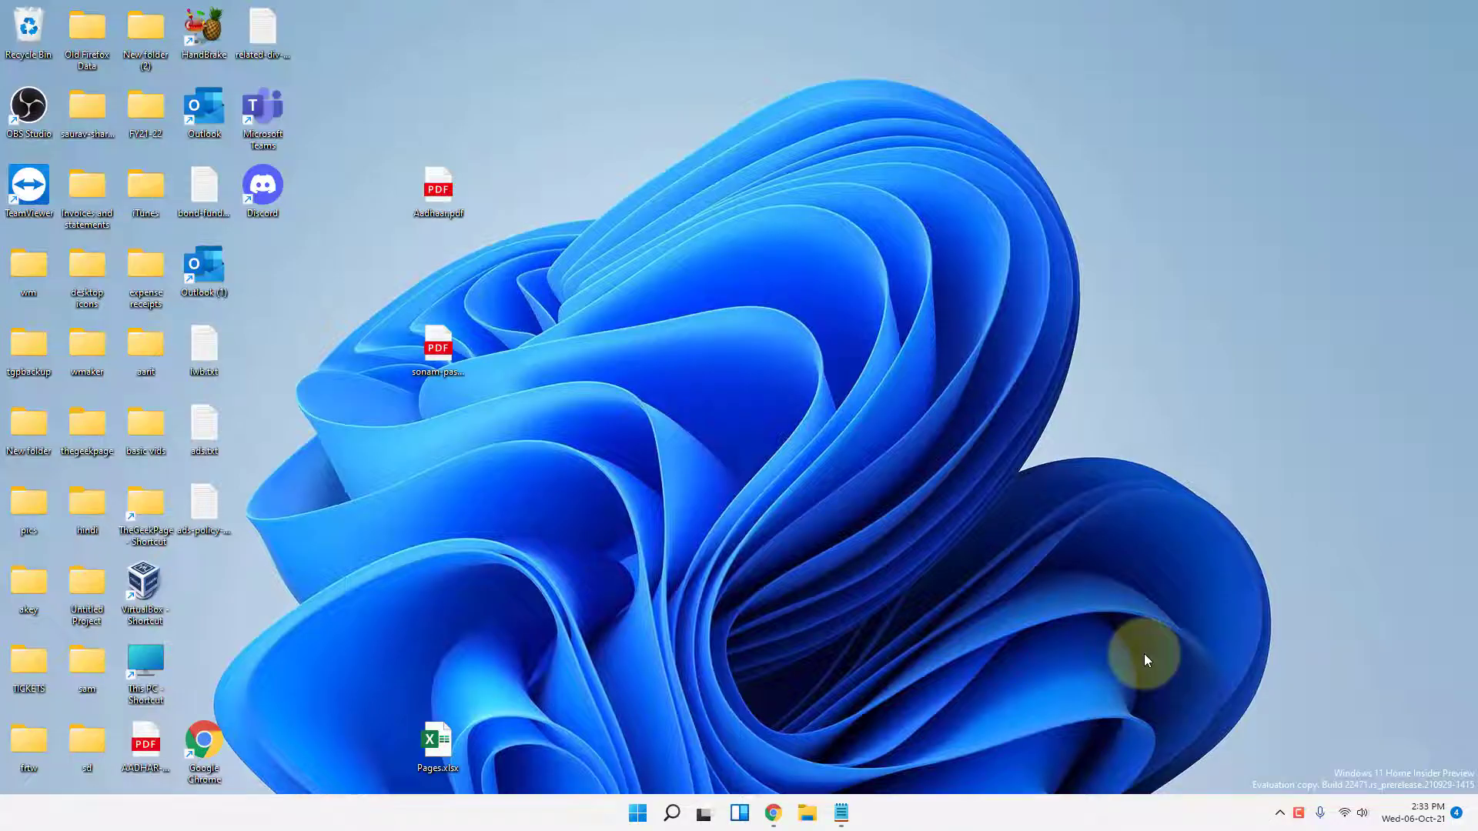
Search Windows for 'cleartype text' to find the Adjust ClearType text setting
click(672, 813)
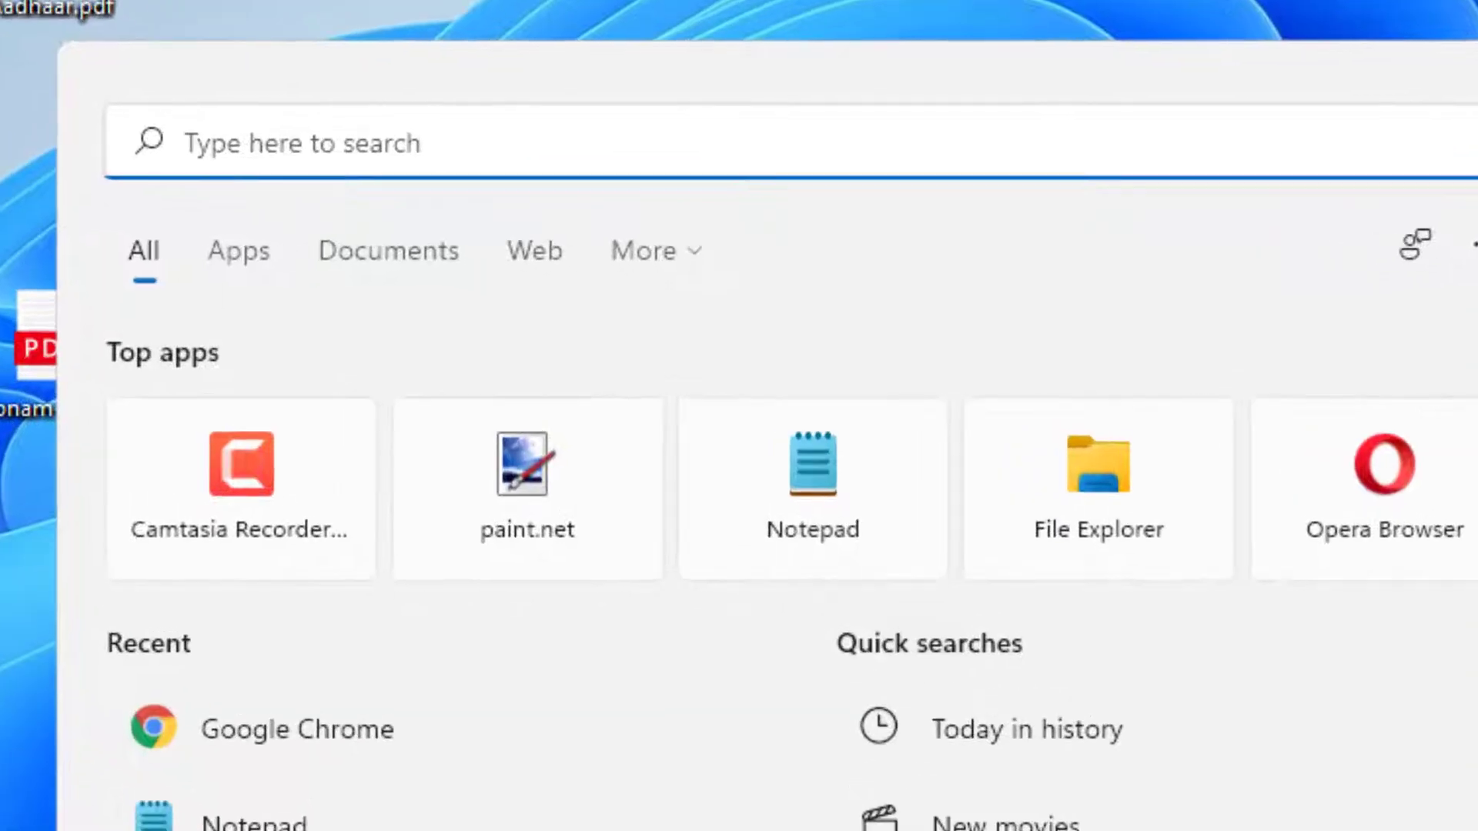
text(cle)
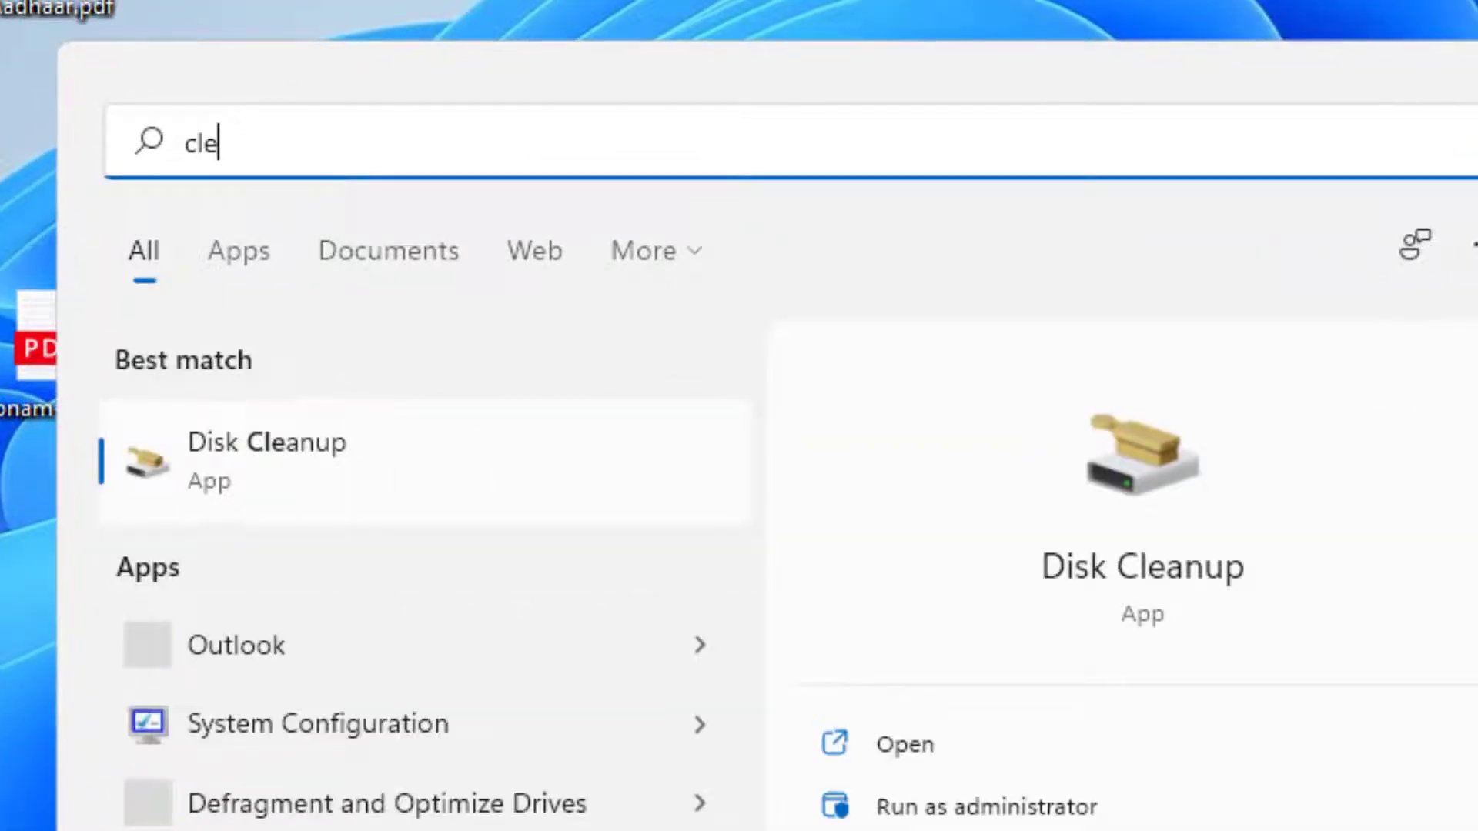
text(artype)
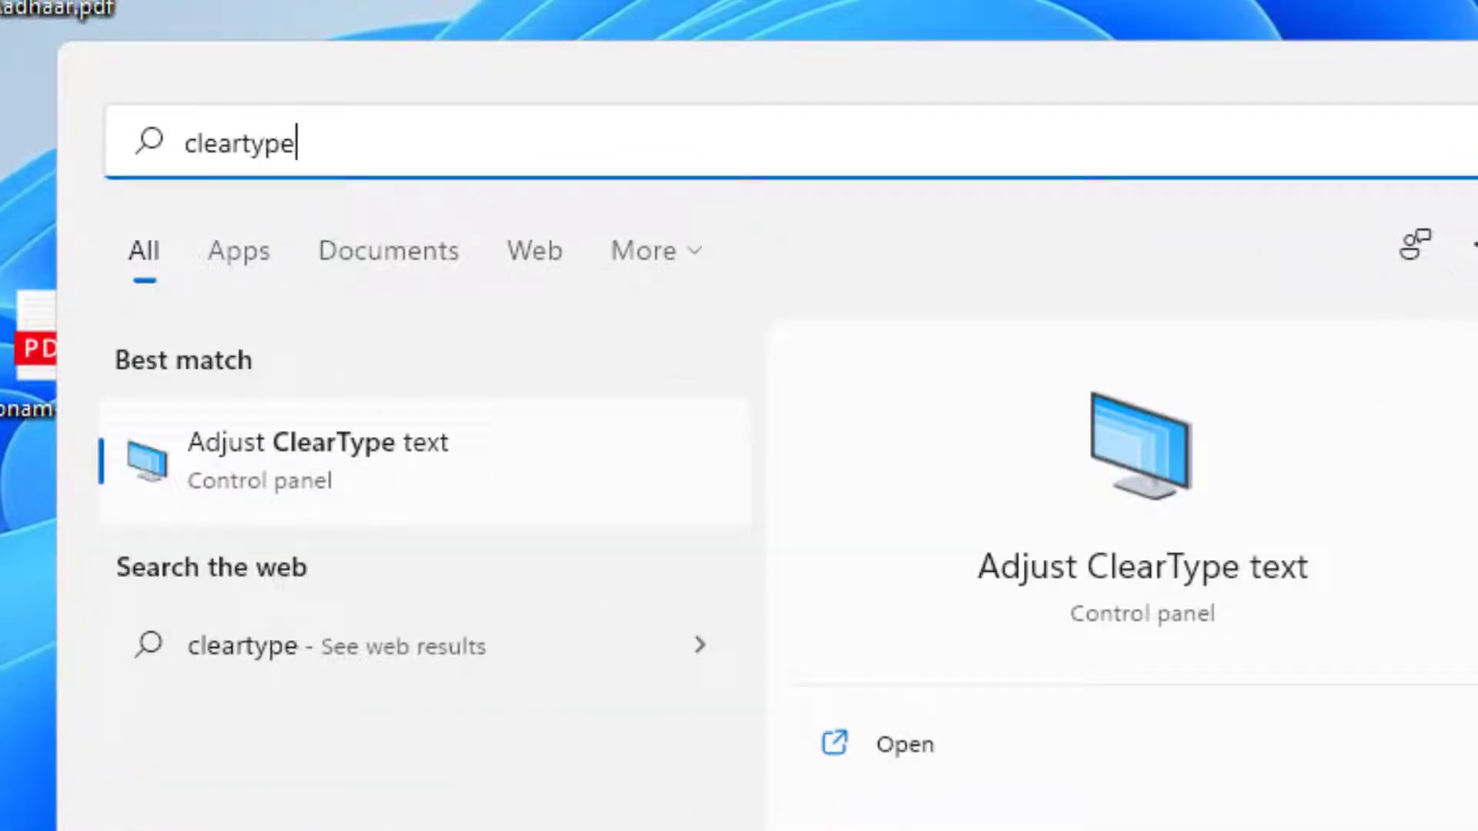
text( text)
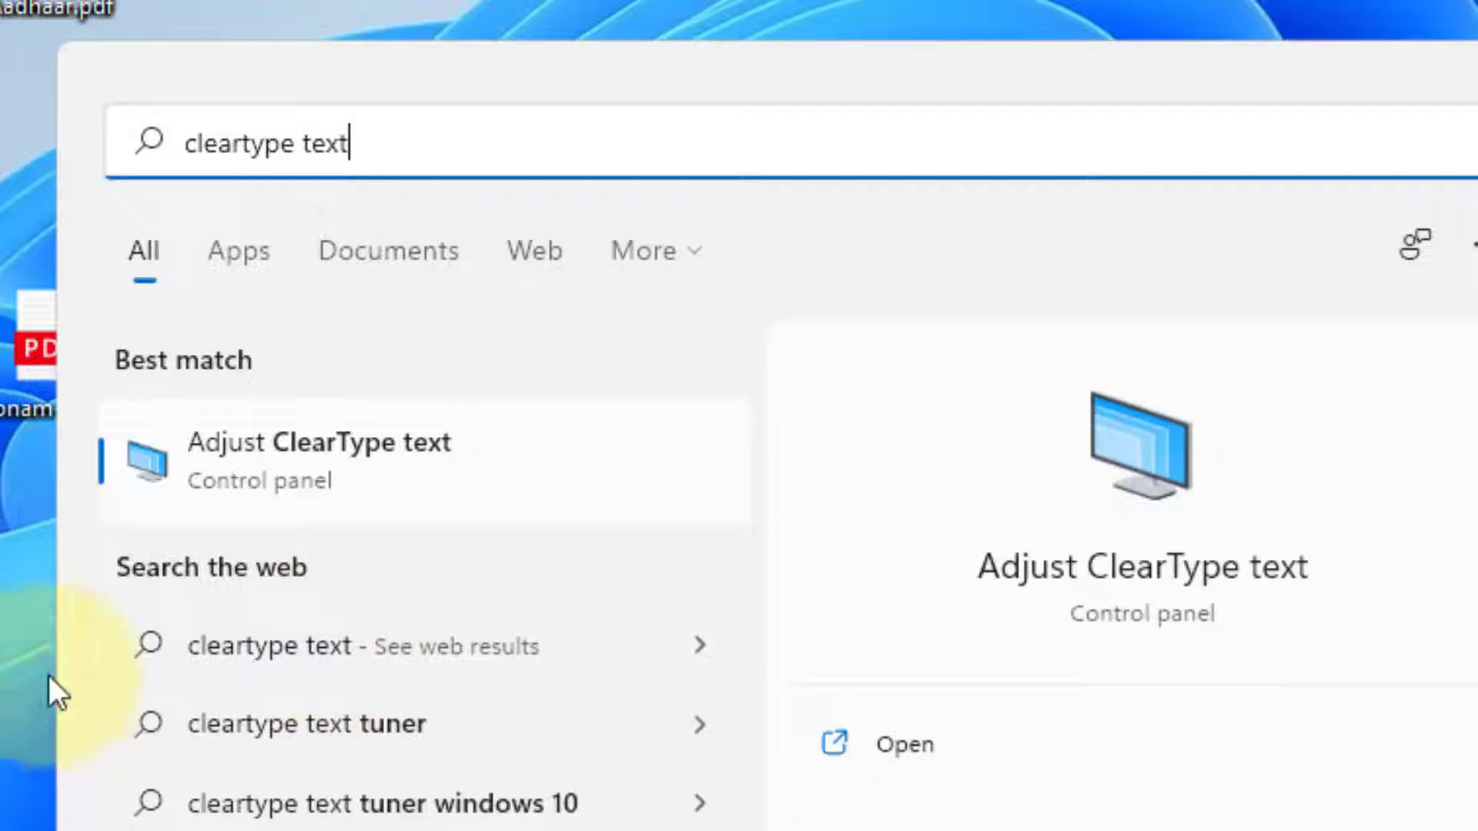
Launch Adjust ClearType text with ClearType on and advance to sample page 1 of 5
click(349, 468)
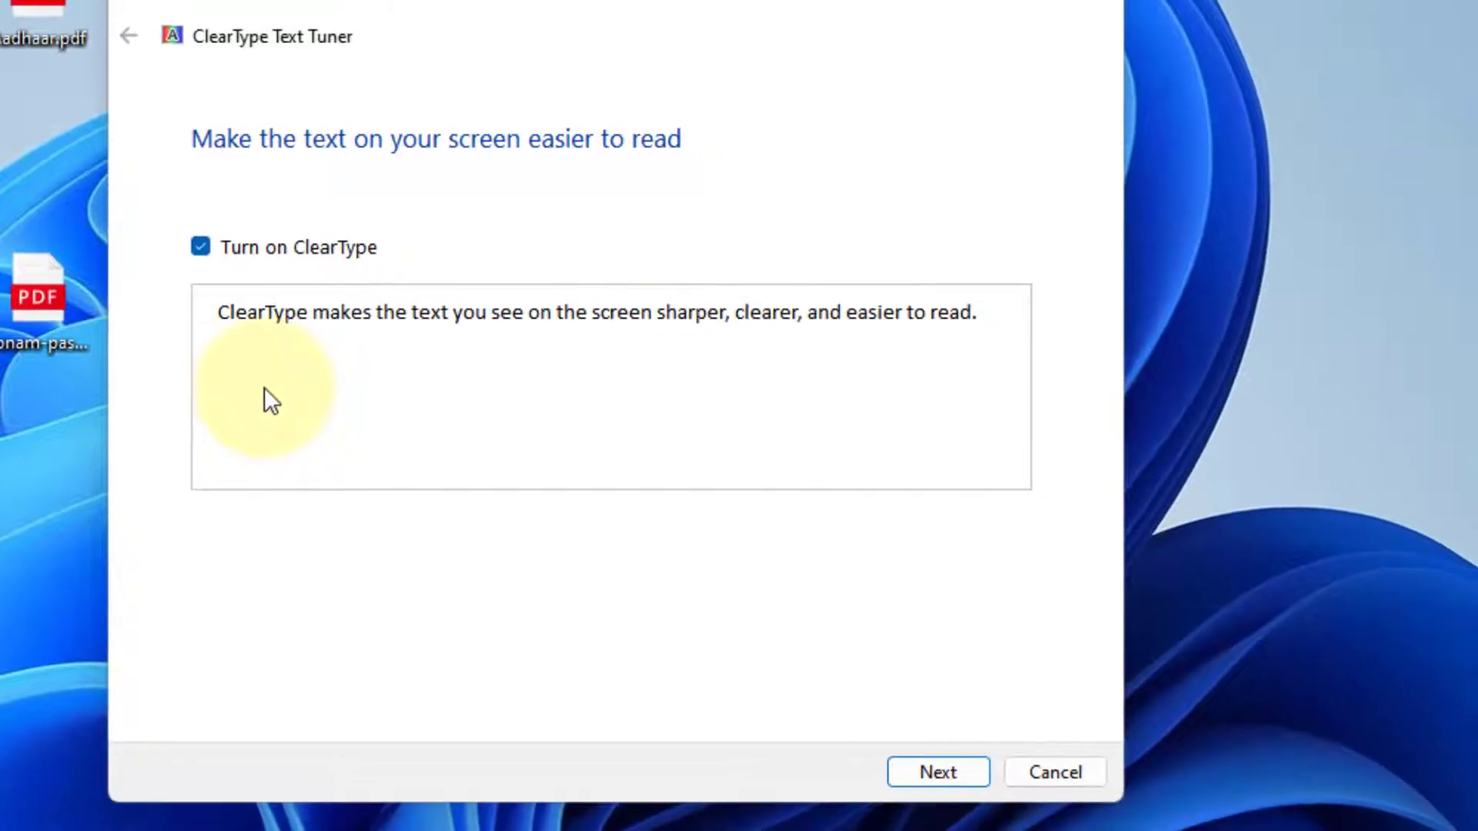
click(938, 779)
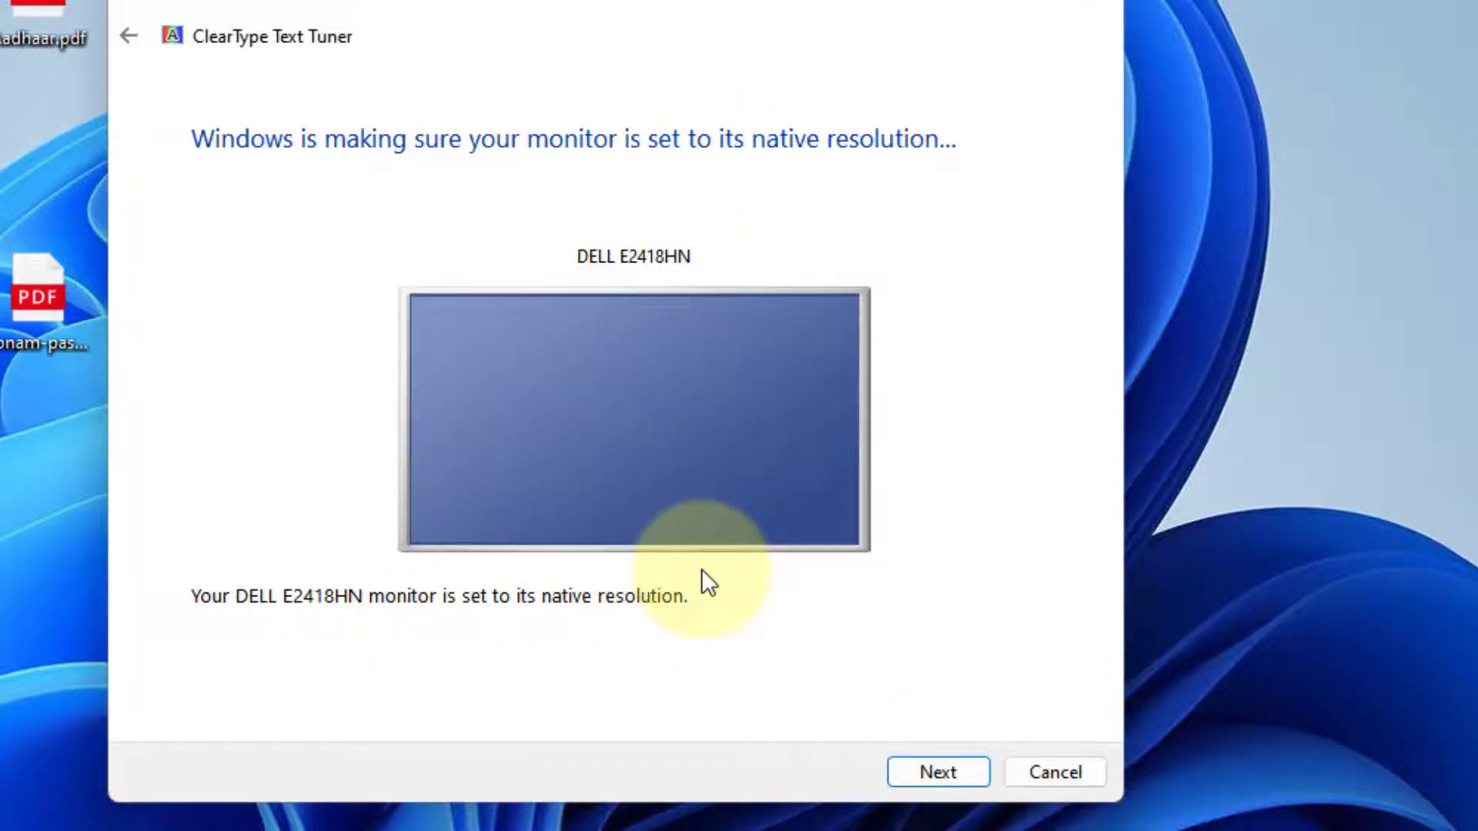
click(944, 785)
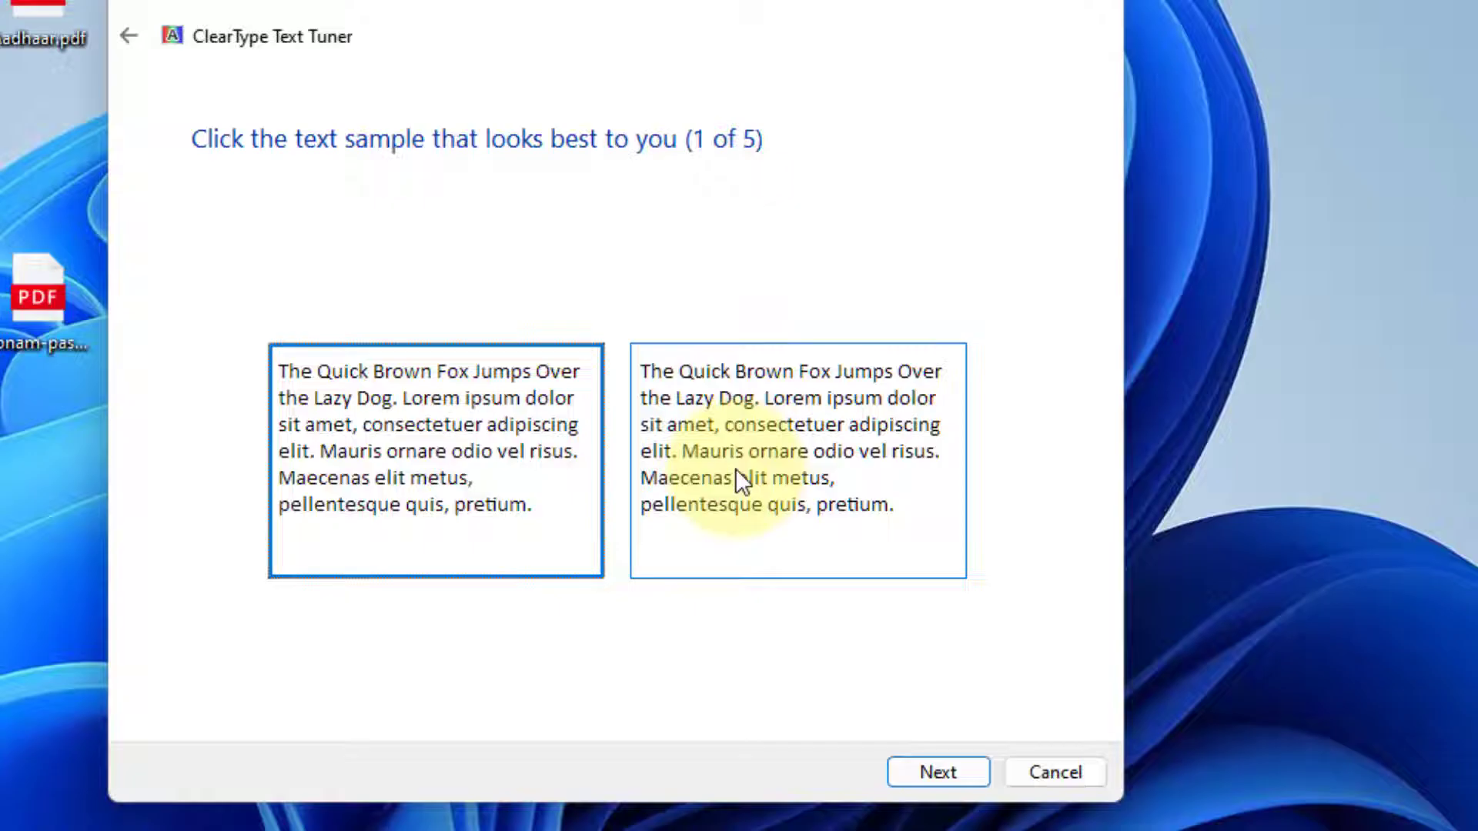
Choose the clearest text sample on each of the five pages and finish the ClearType tuner
click(810, 454)
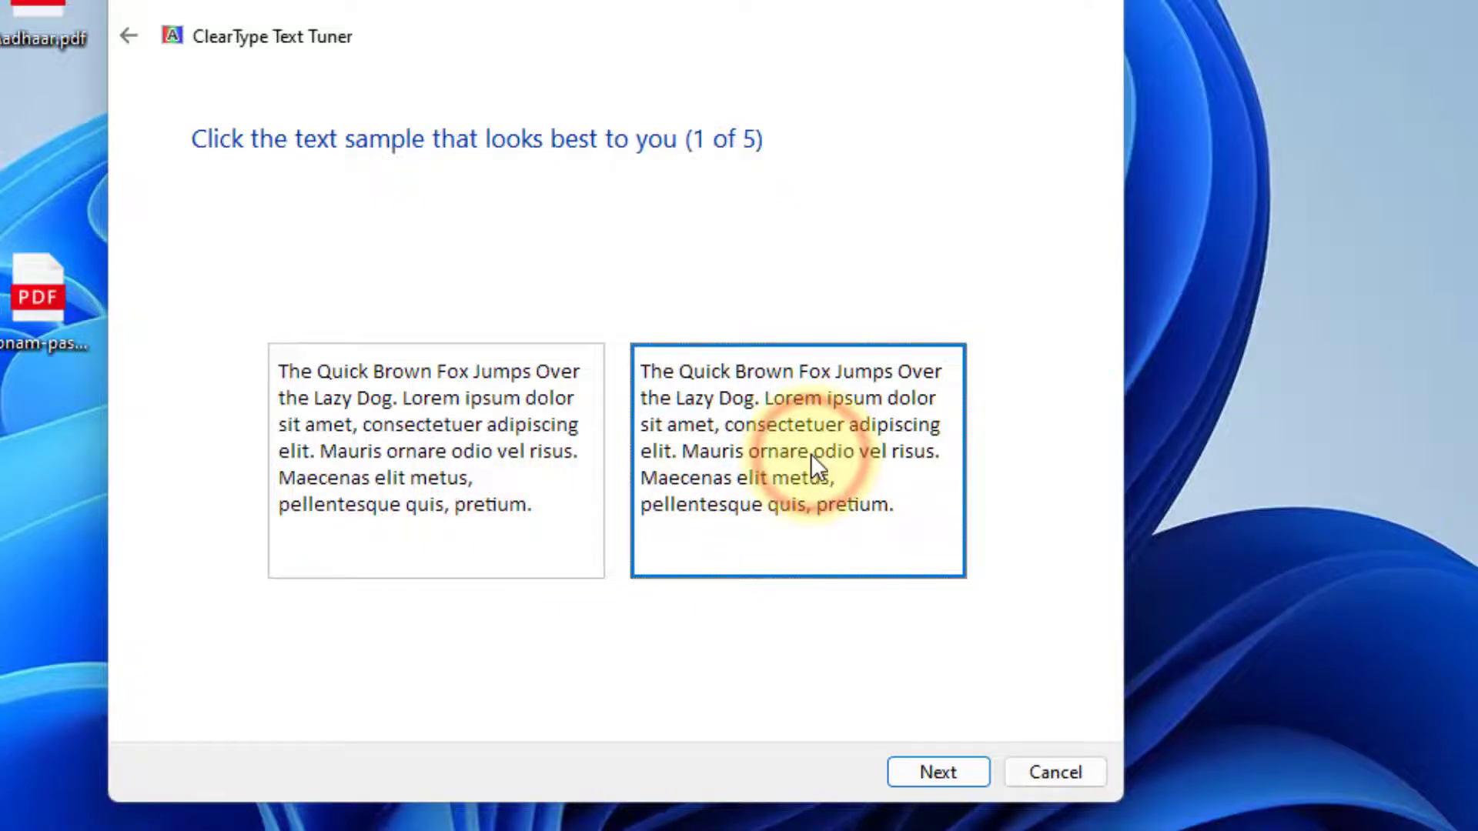
click(519, 433)
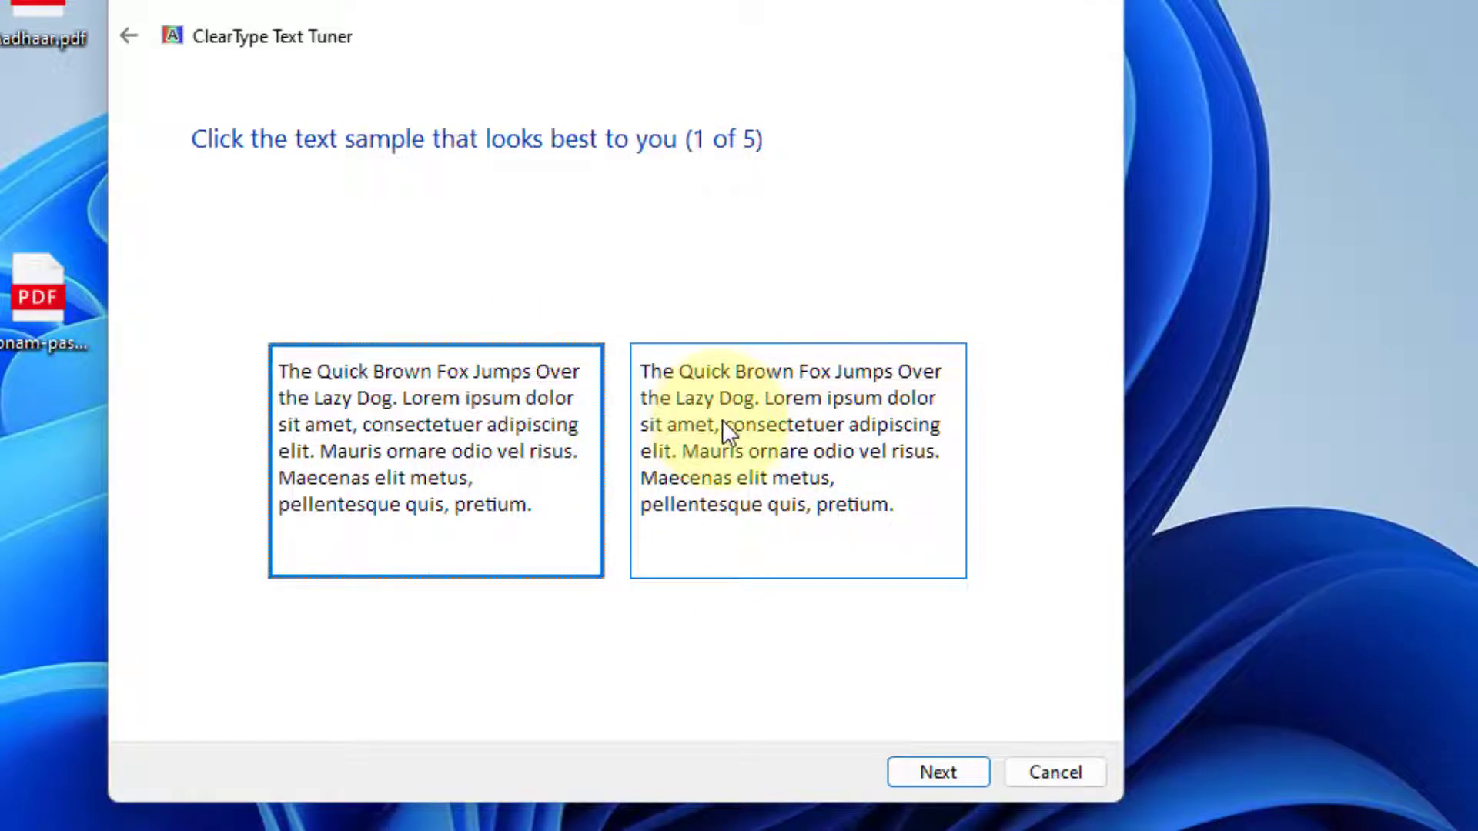
click(926, 772)
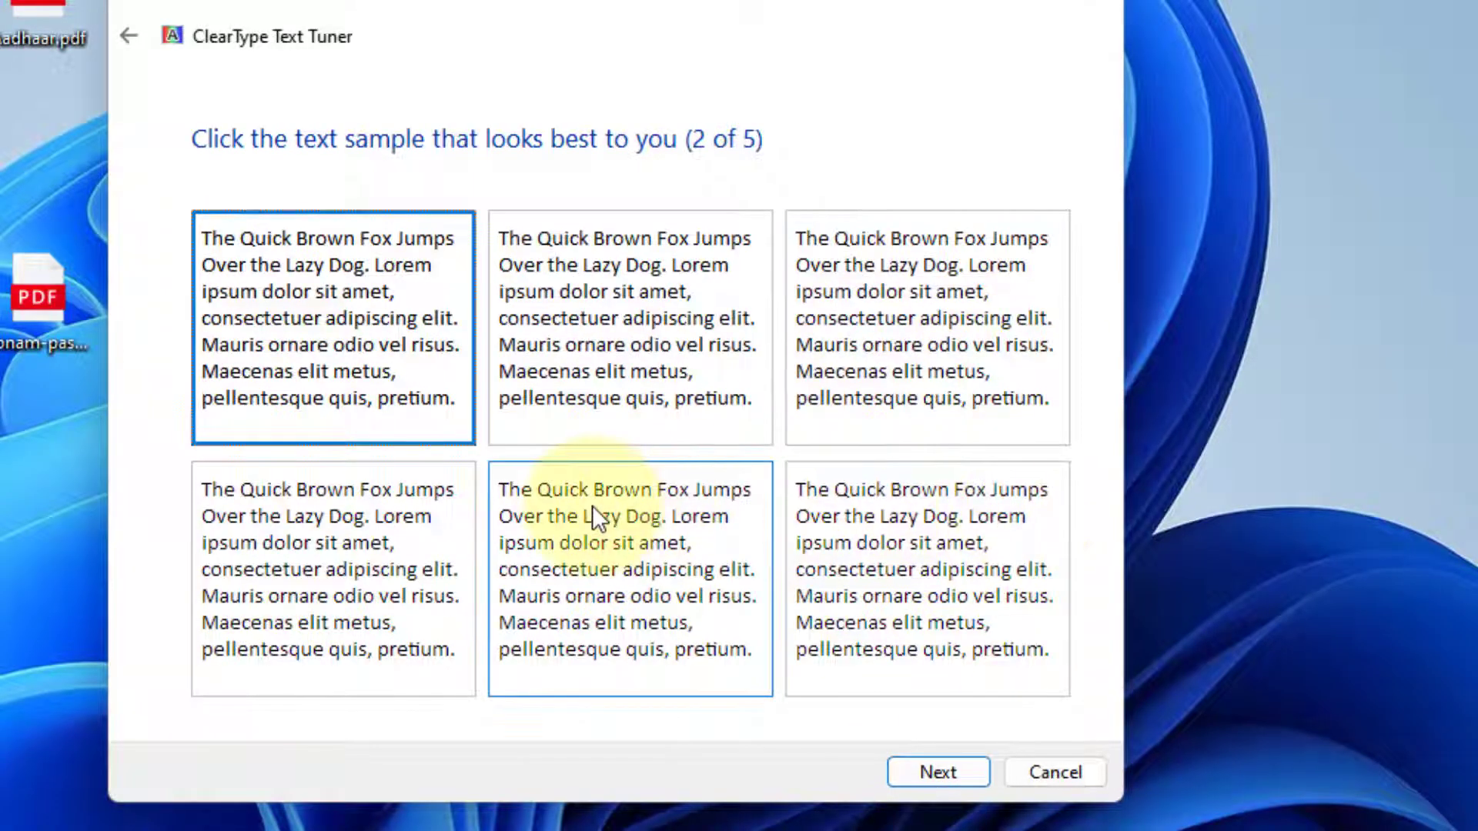
click(351, 331)
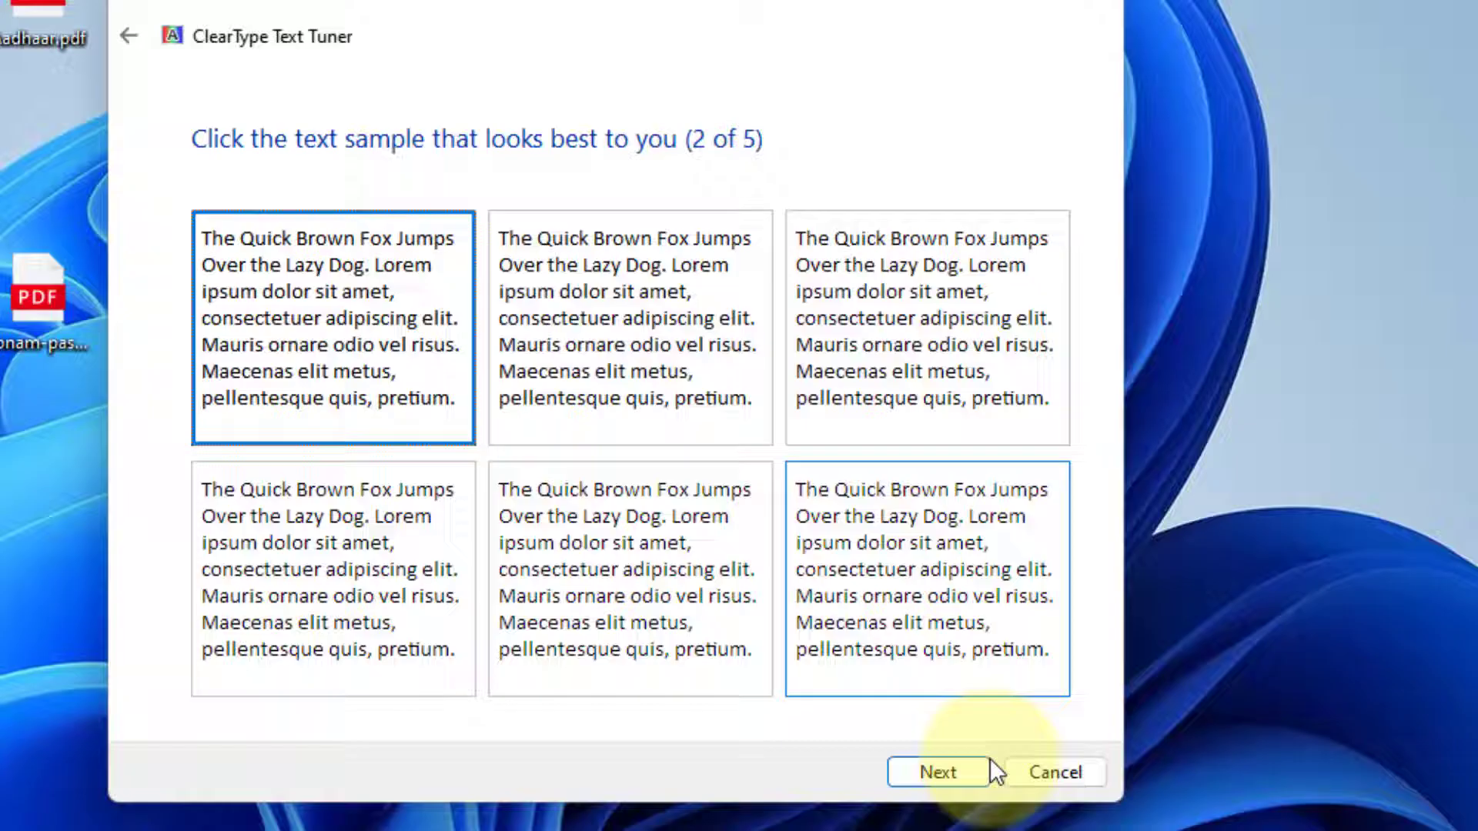
click(958, 762)
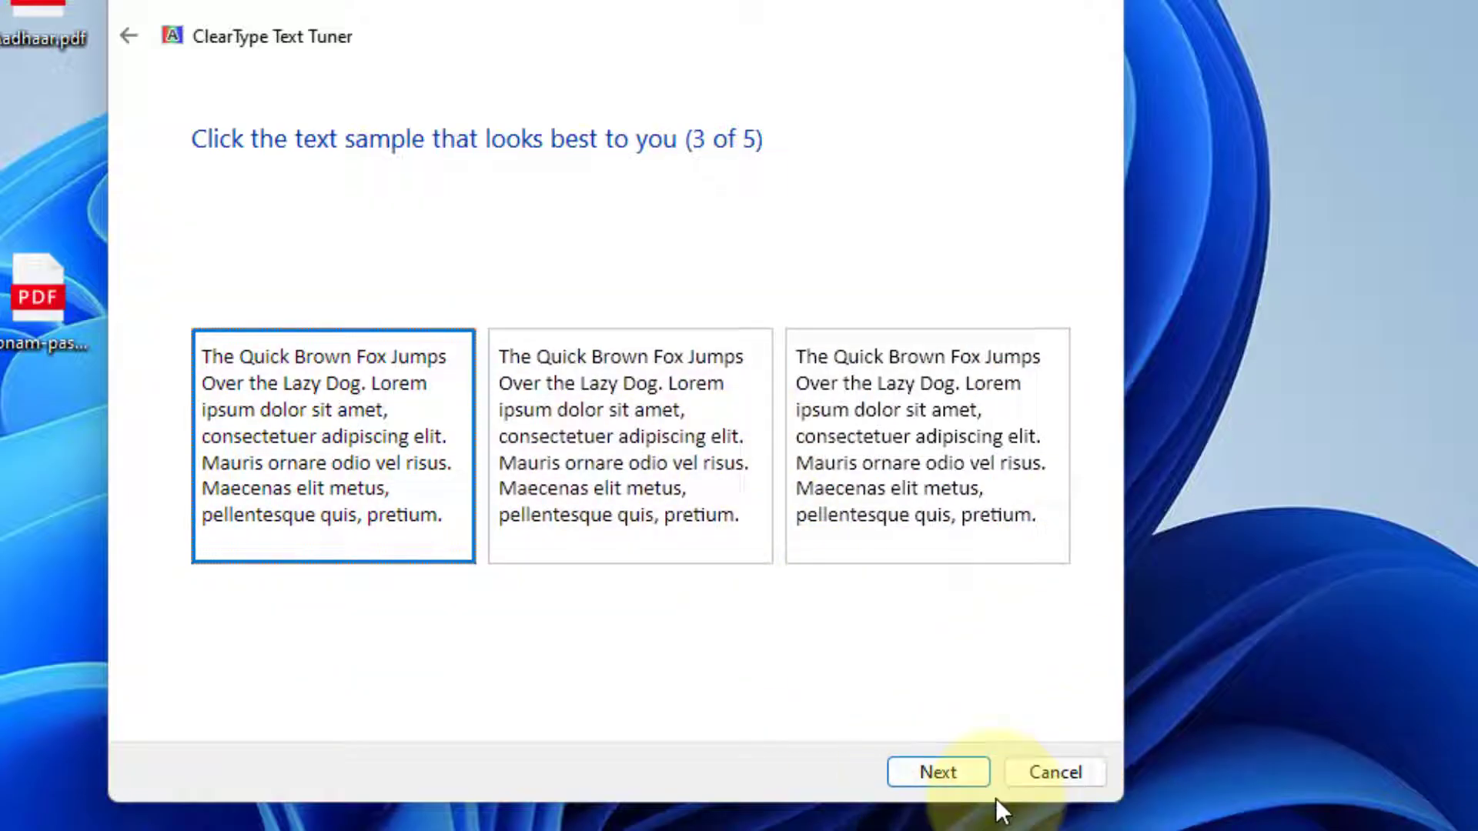
click(965, 776)
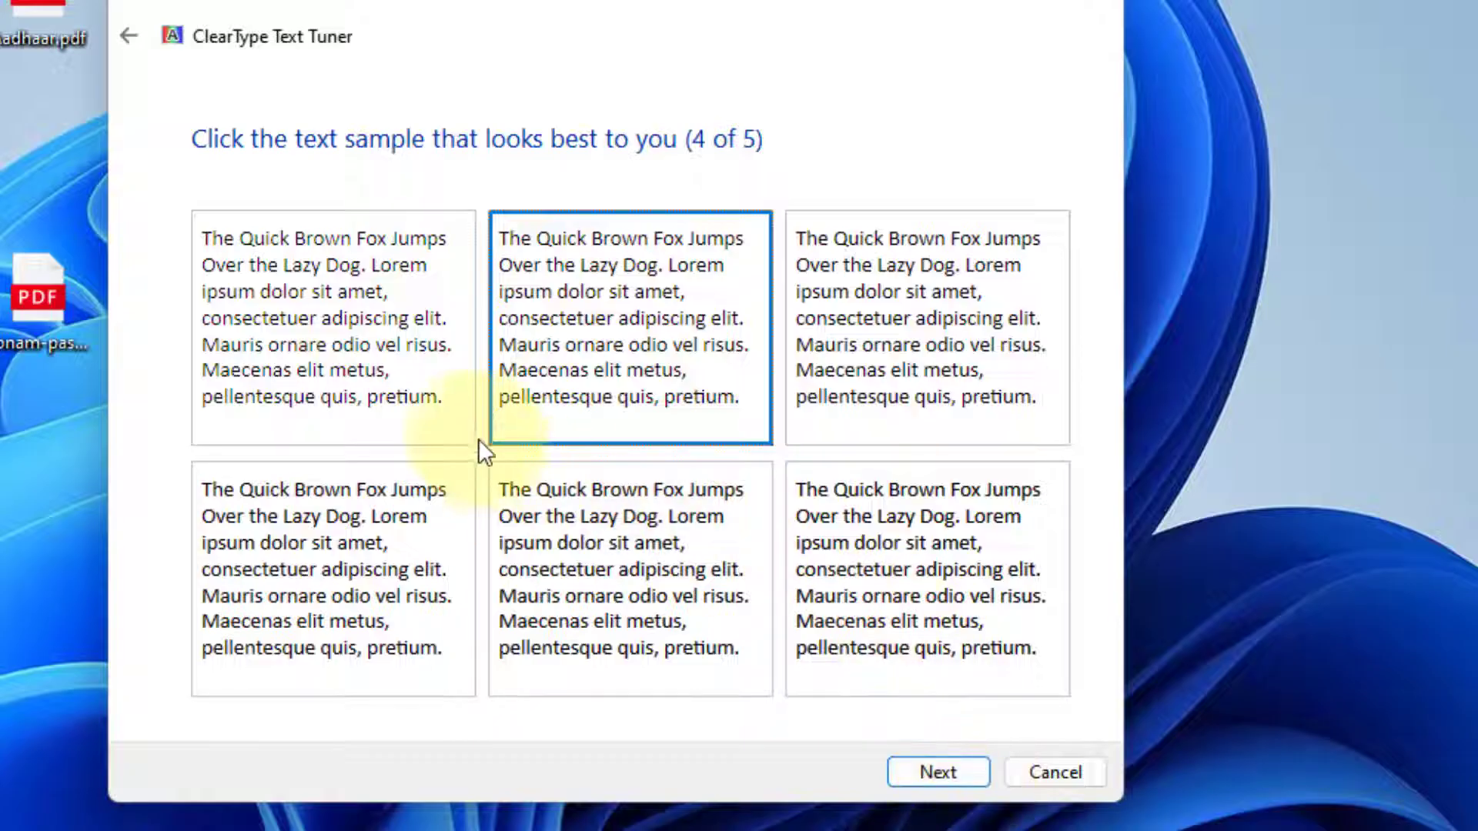
click(845, 386)
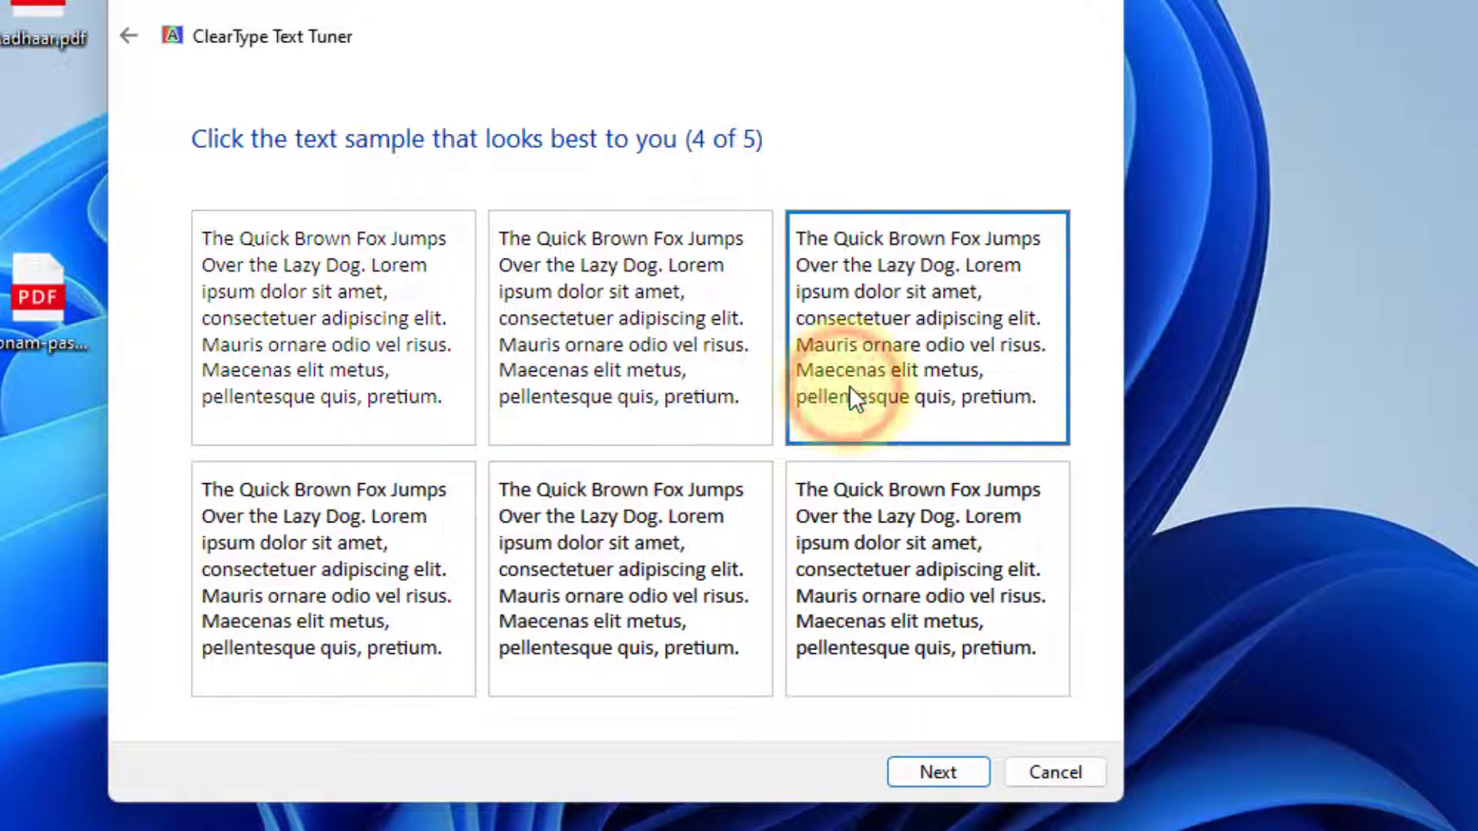
click(923, 766)
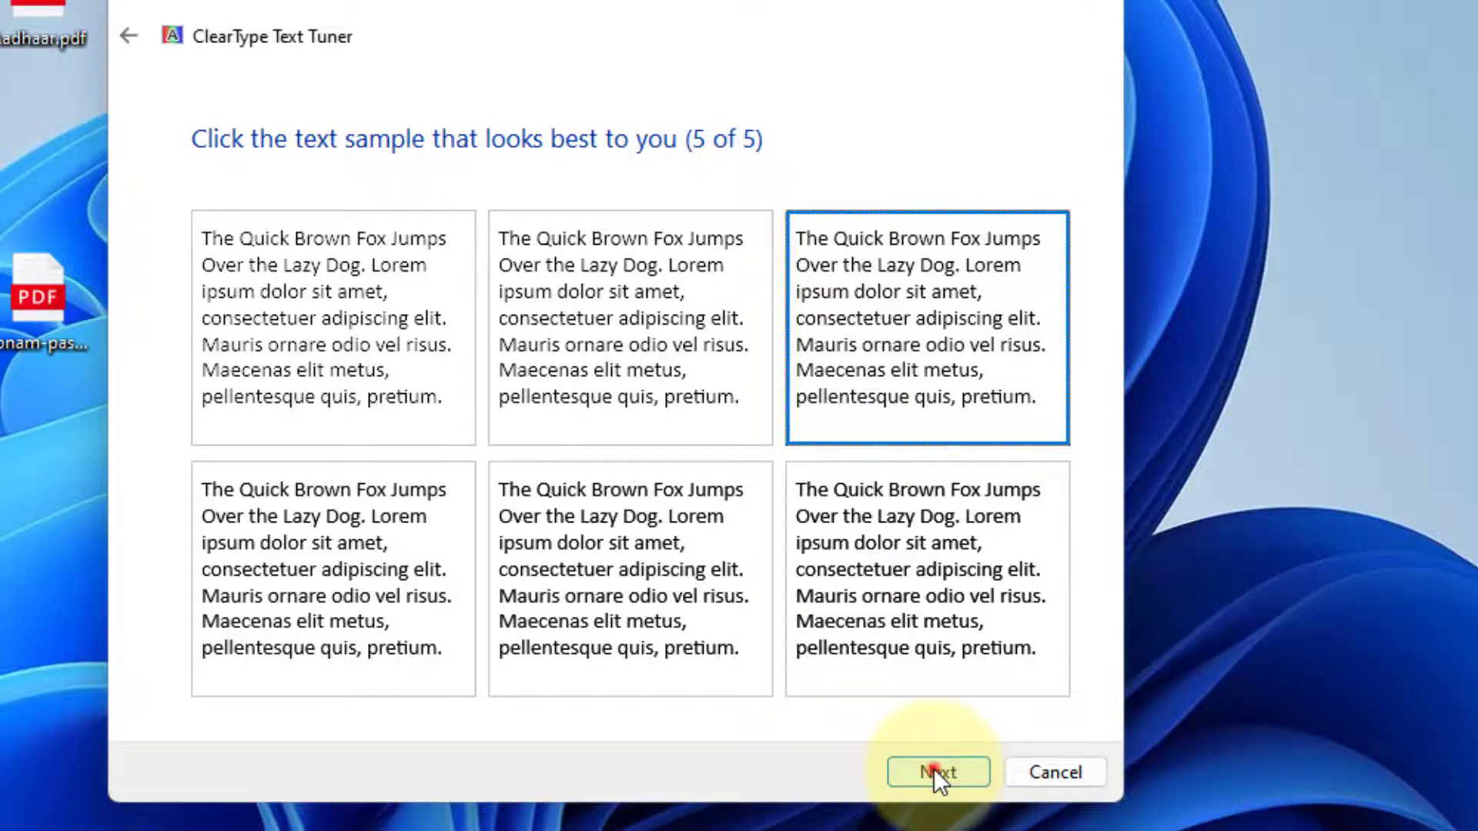
click(935, 770)
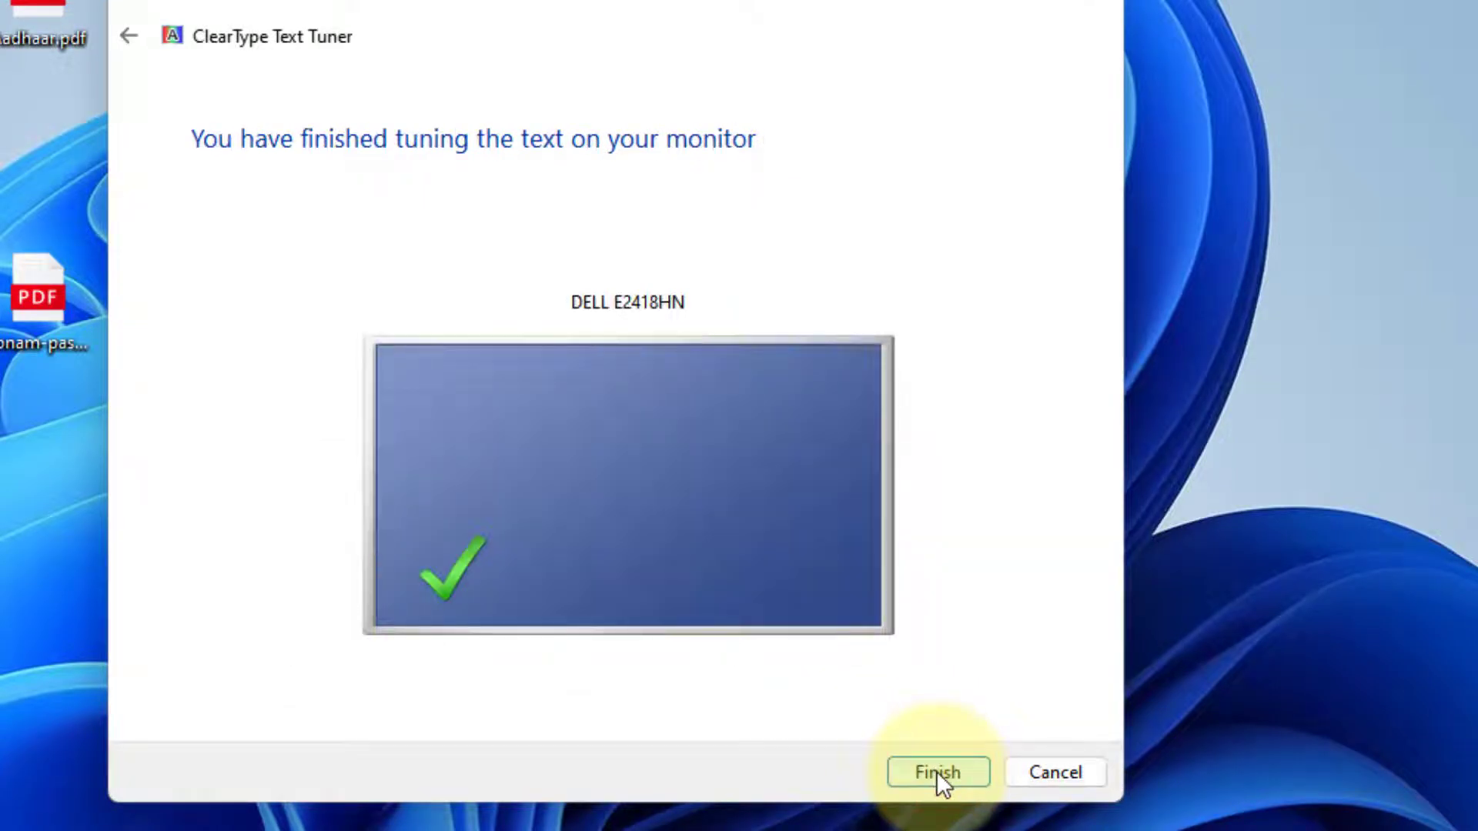
click(936, 771)
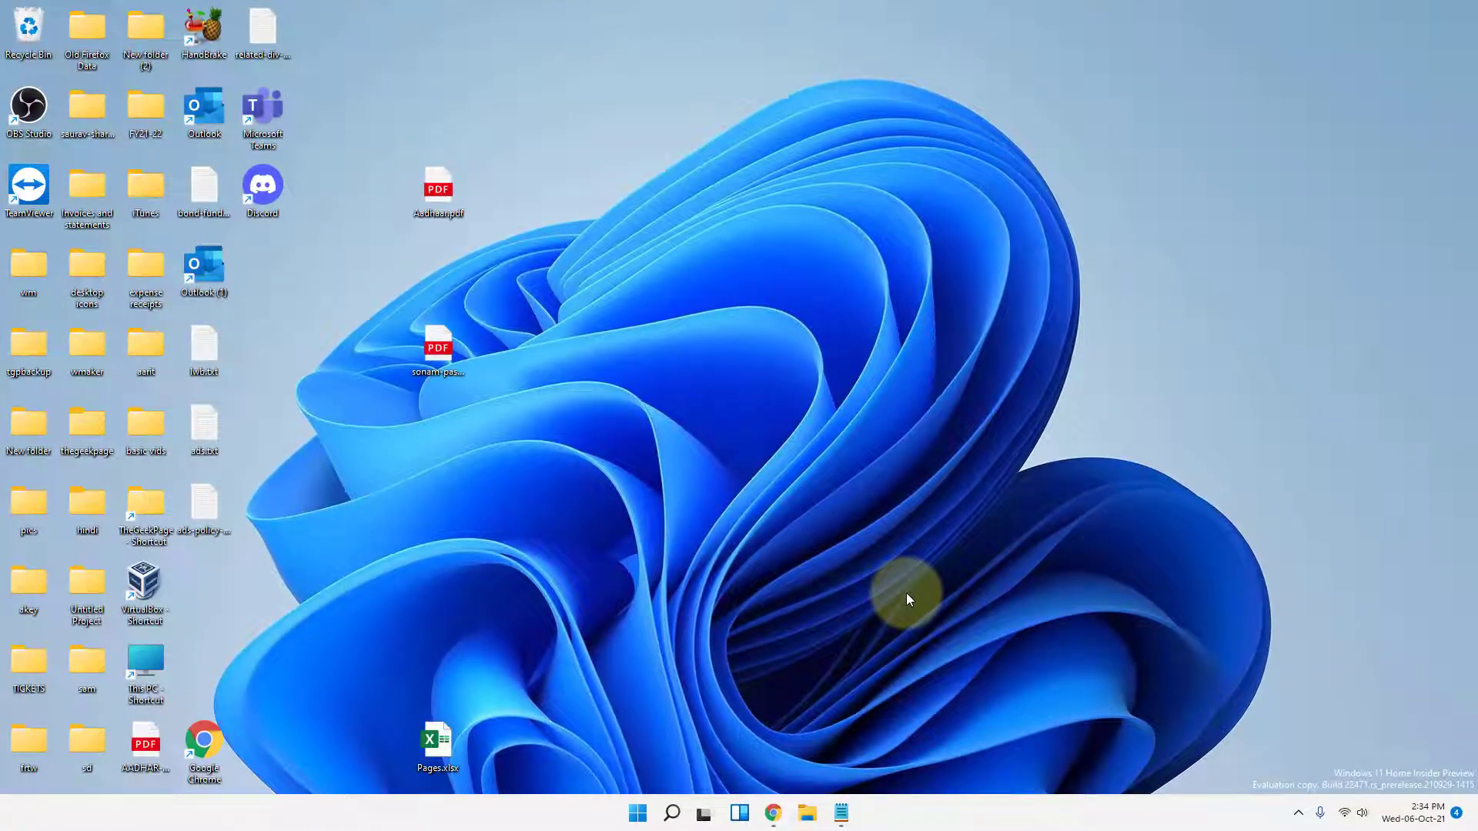
Search for SYSDM.CPL and open System Properties from the result
click(672, 813)
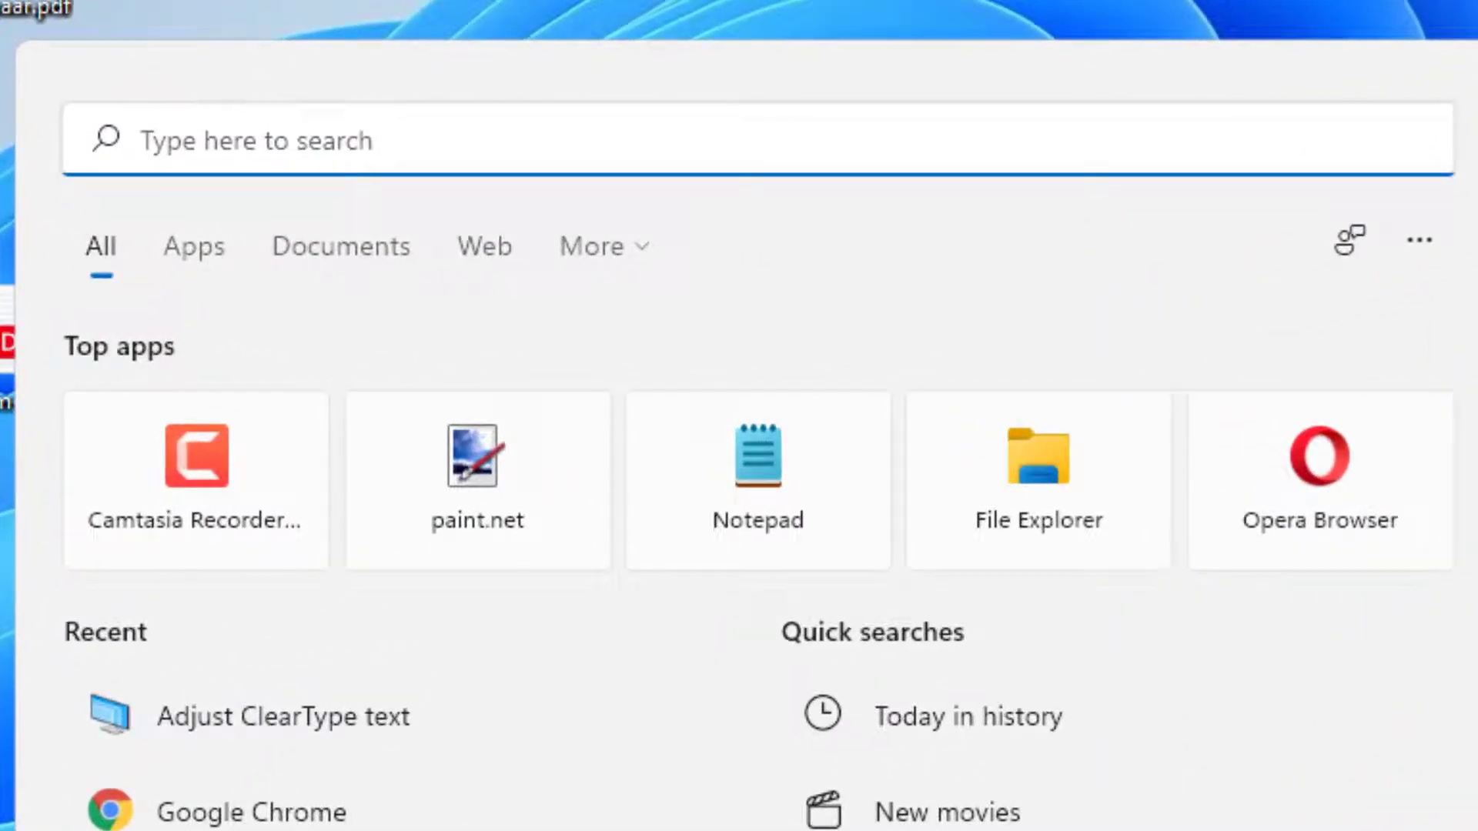
text(SYSDM.CPL)
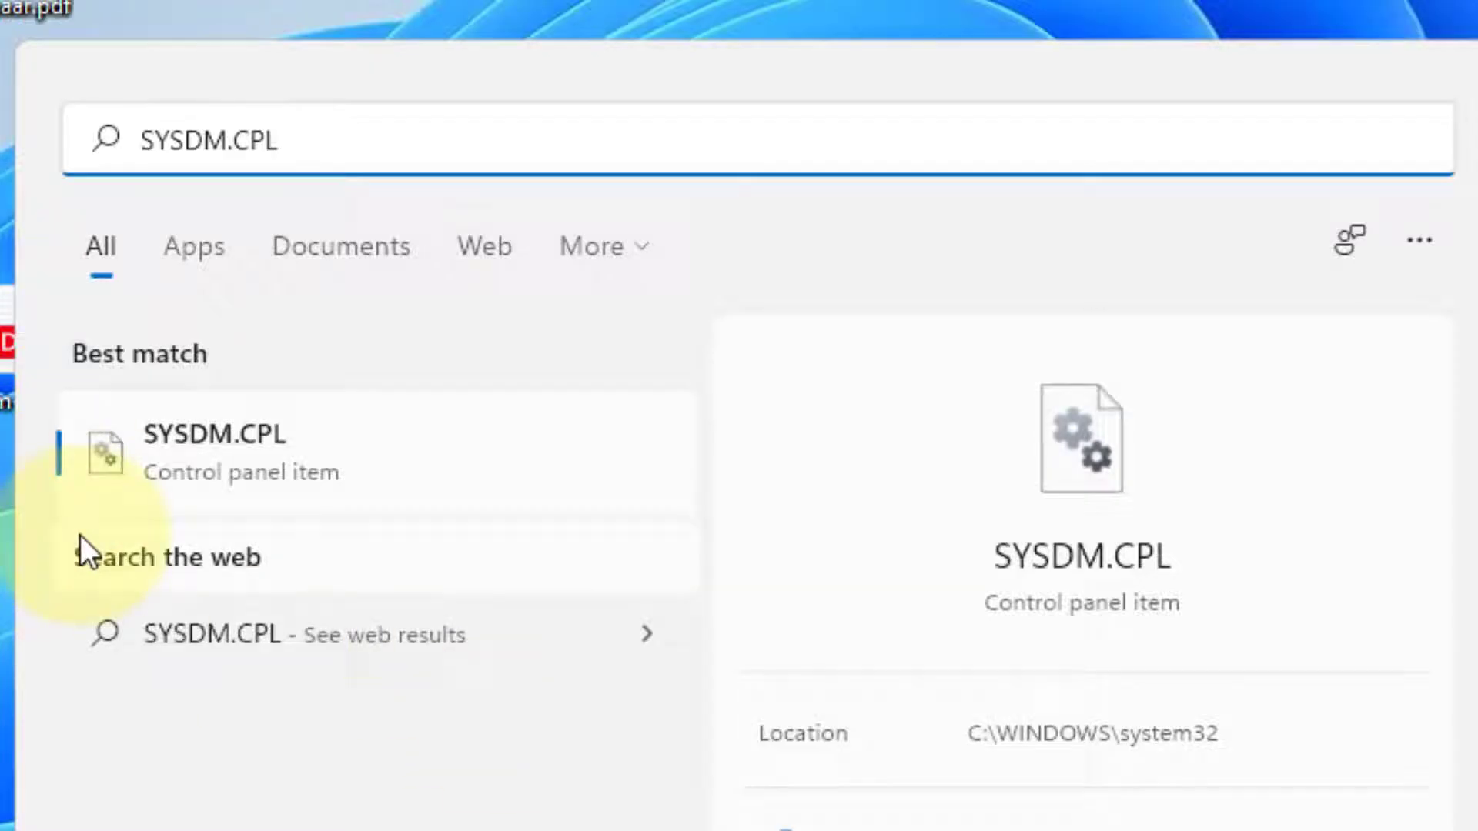
click(261, 474)
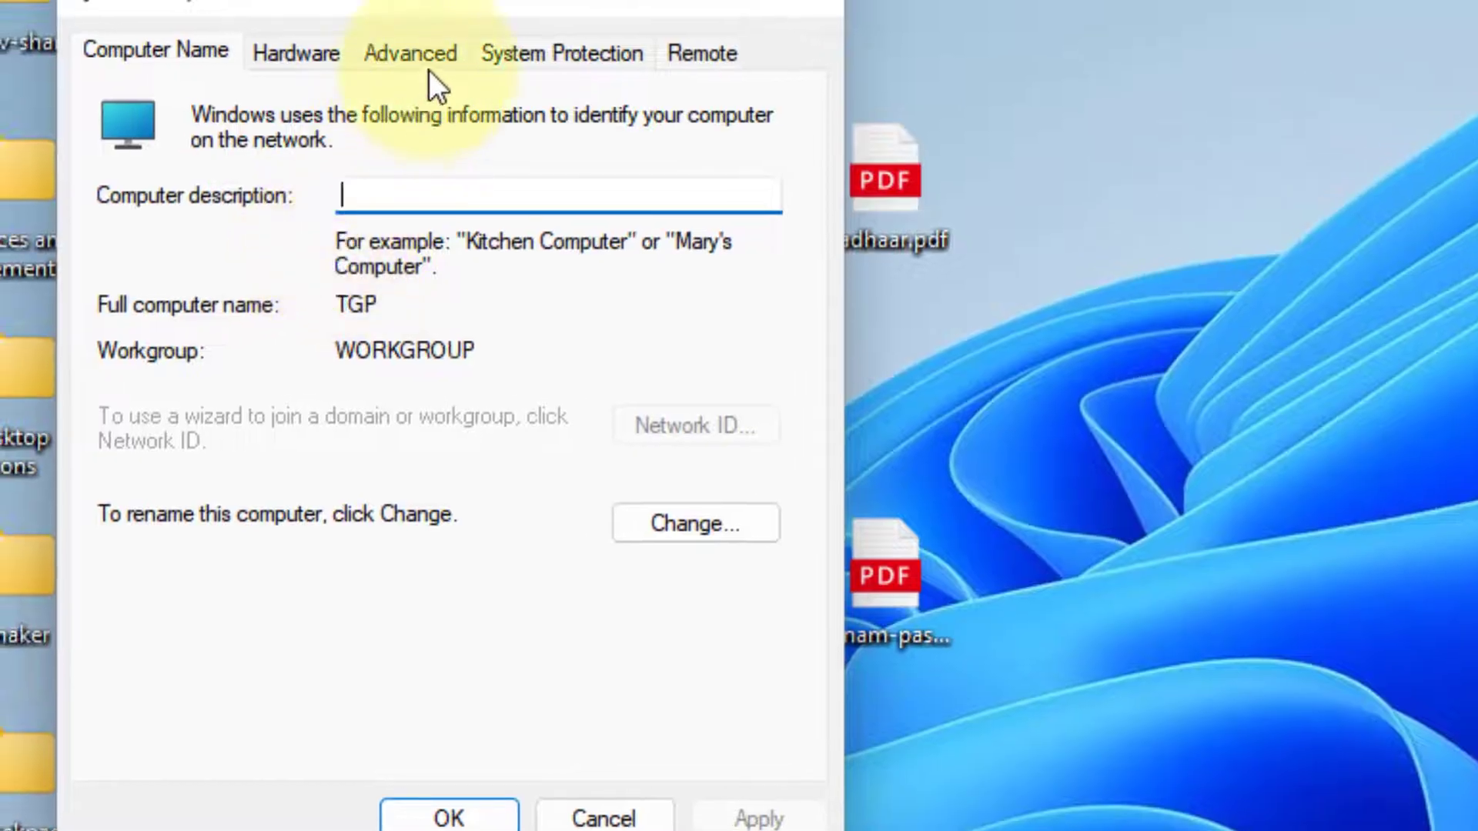
Open the Performance settings from the Advanced tab of System Properties
click(428, 71)
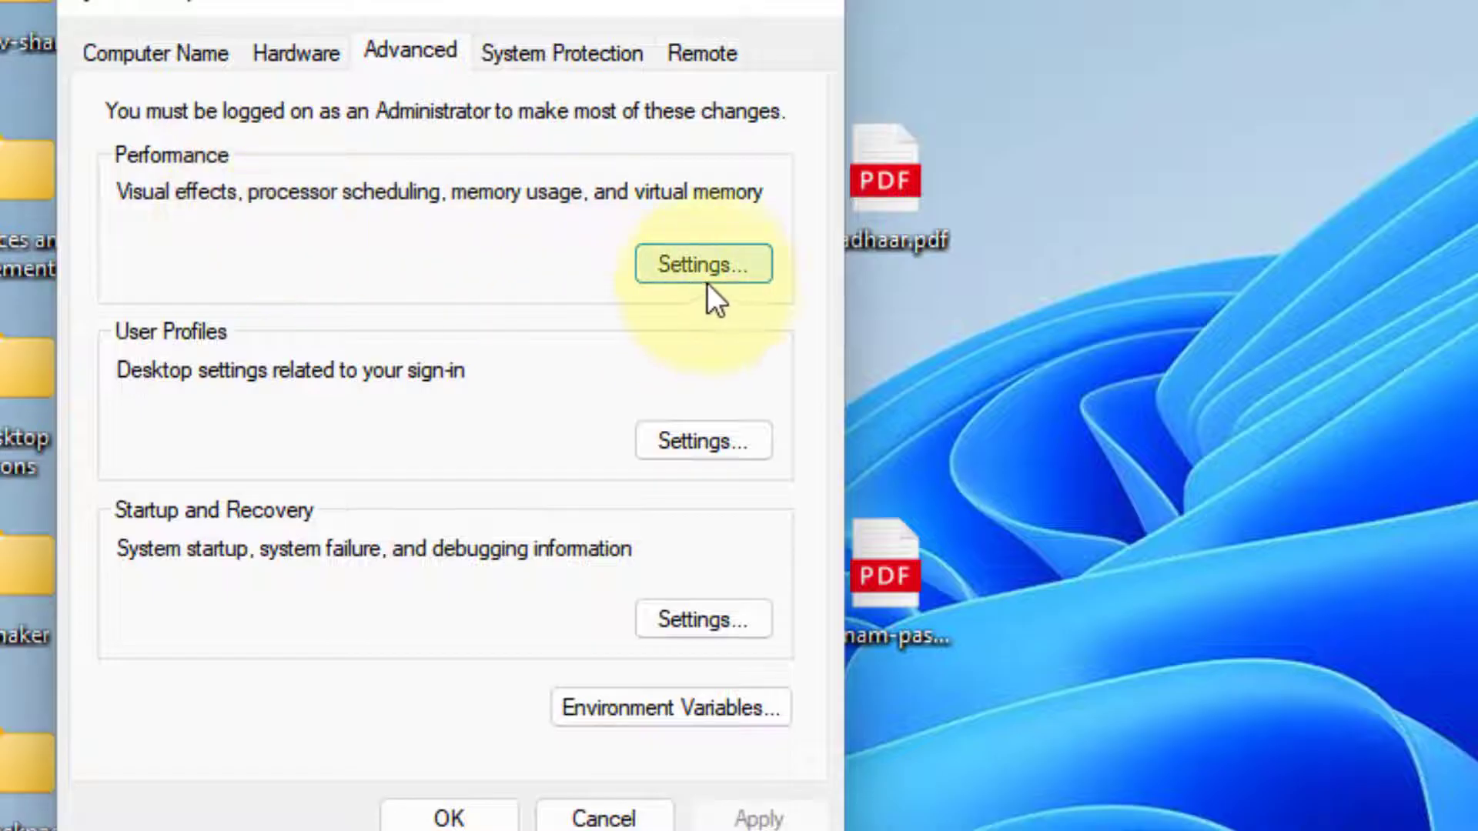
click(691, 271)
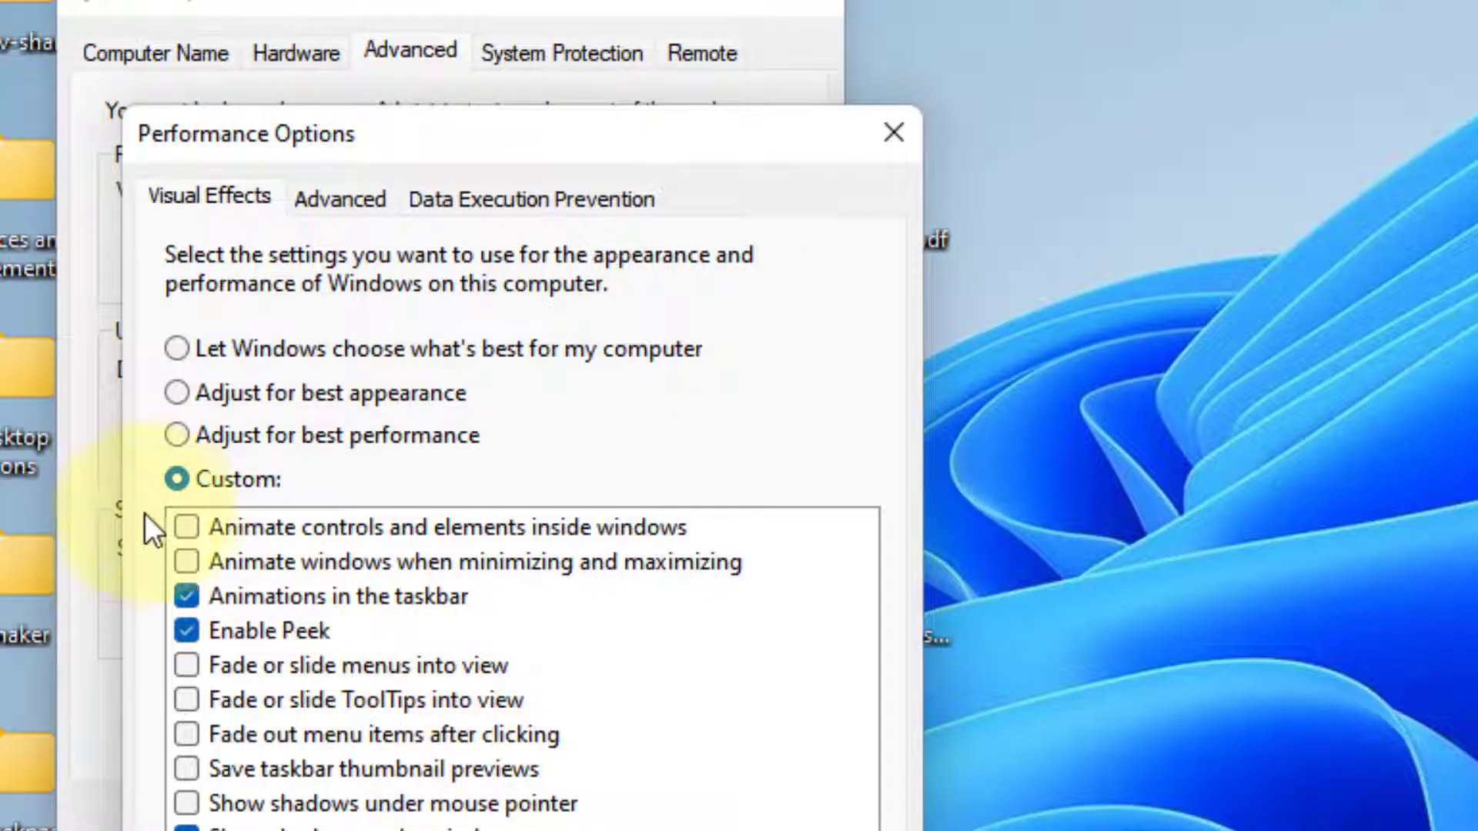
Apply 'Adjust for best appearance' and close Performance Options and System Properties with OK
click(185, 396)
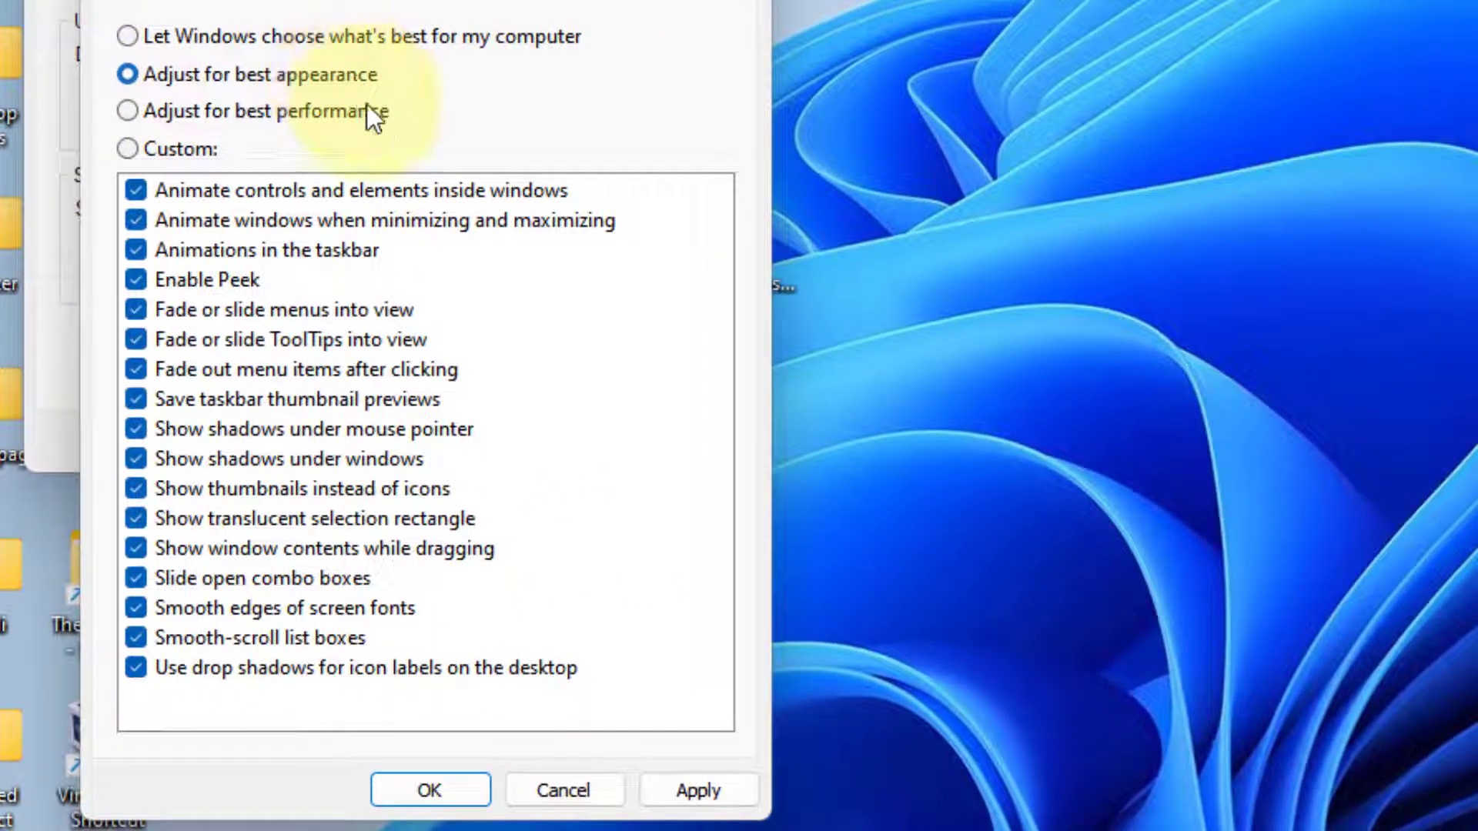
click(675, 800)
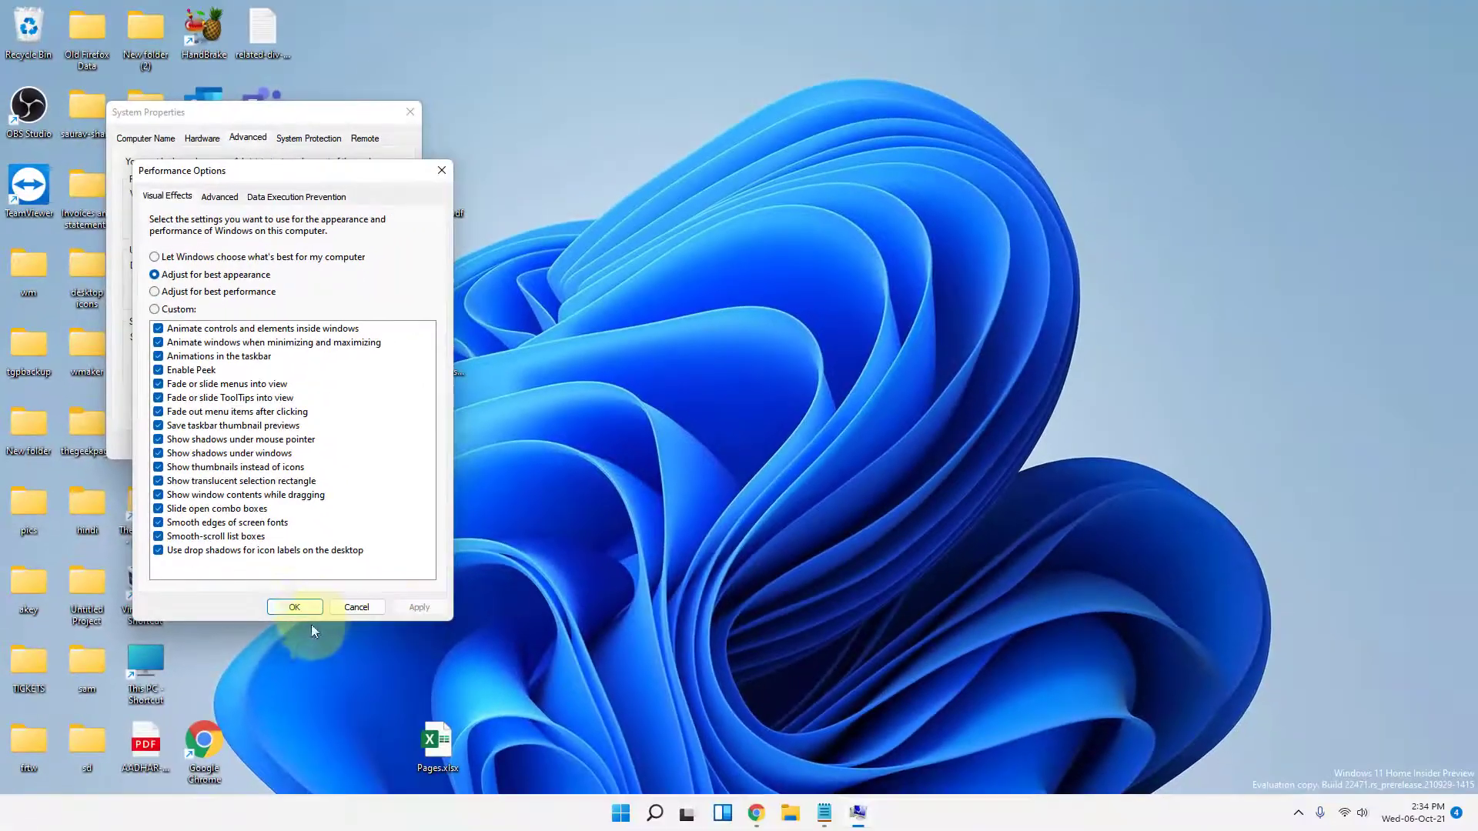
click(429, 790)
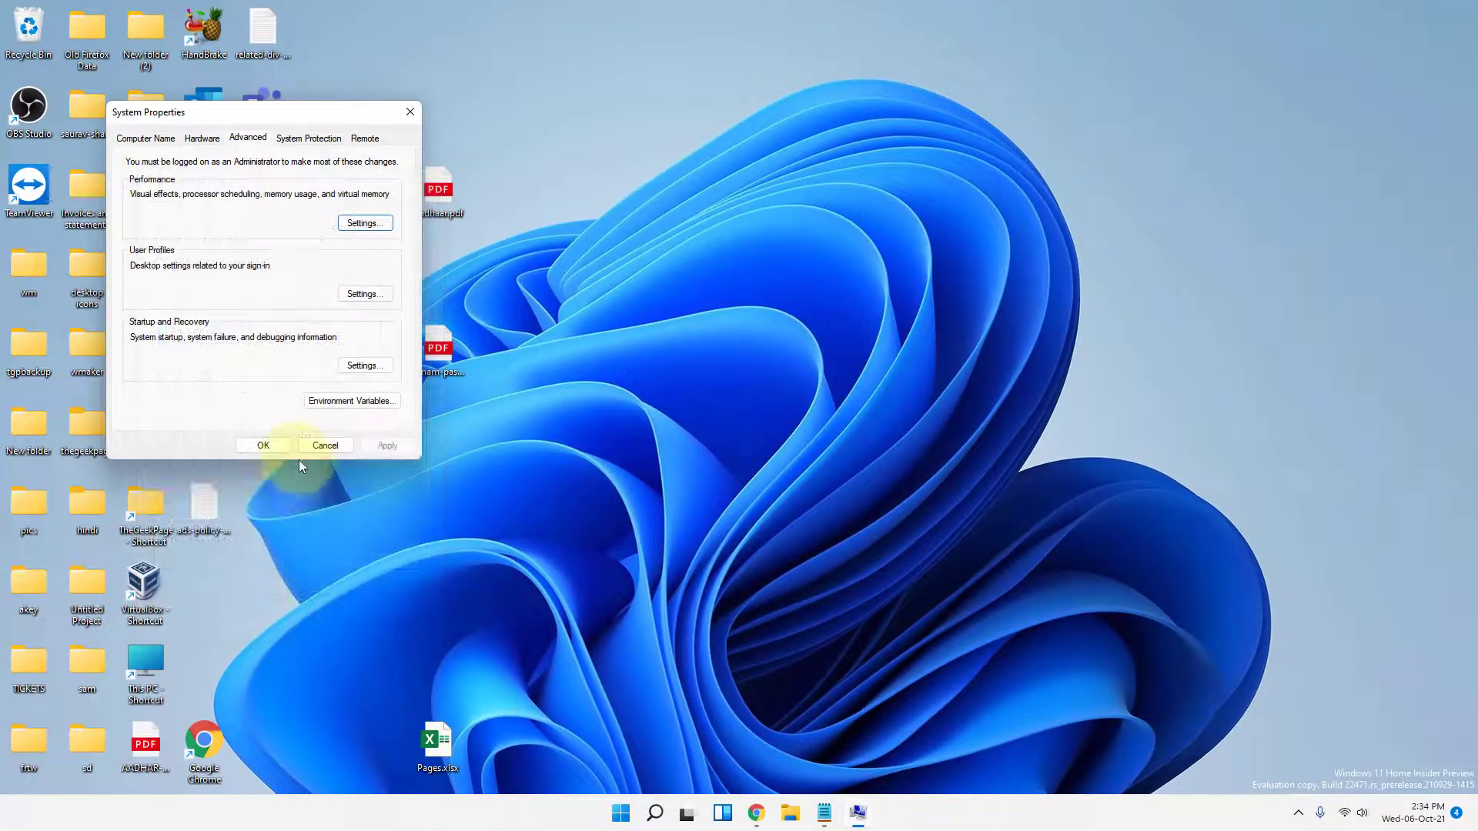
click(280, 446)
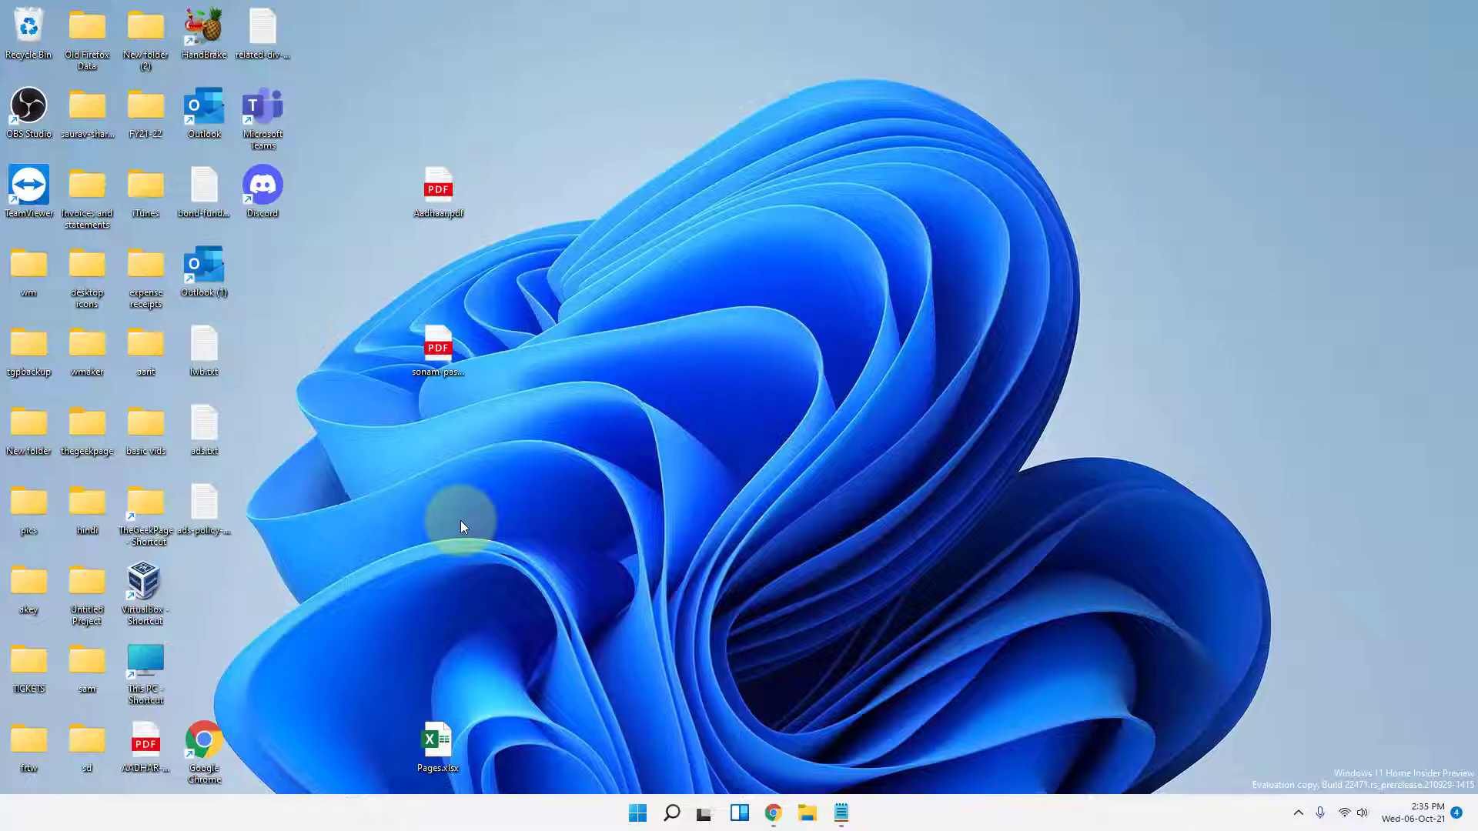
Search for 'Registry Editor' and launch the best match, reaching the UAC prompt
click(671, 814)
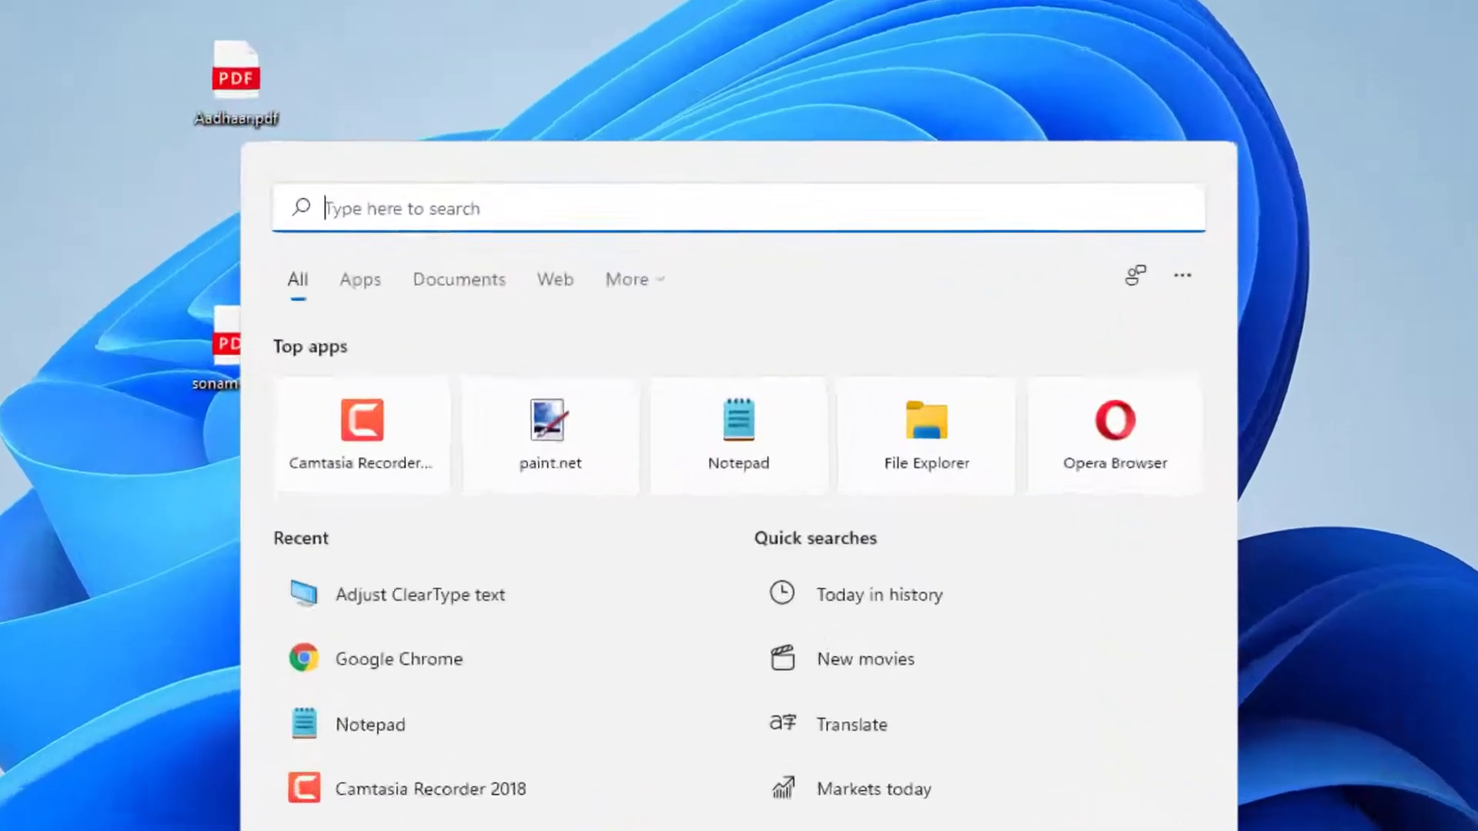
text(rEG)
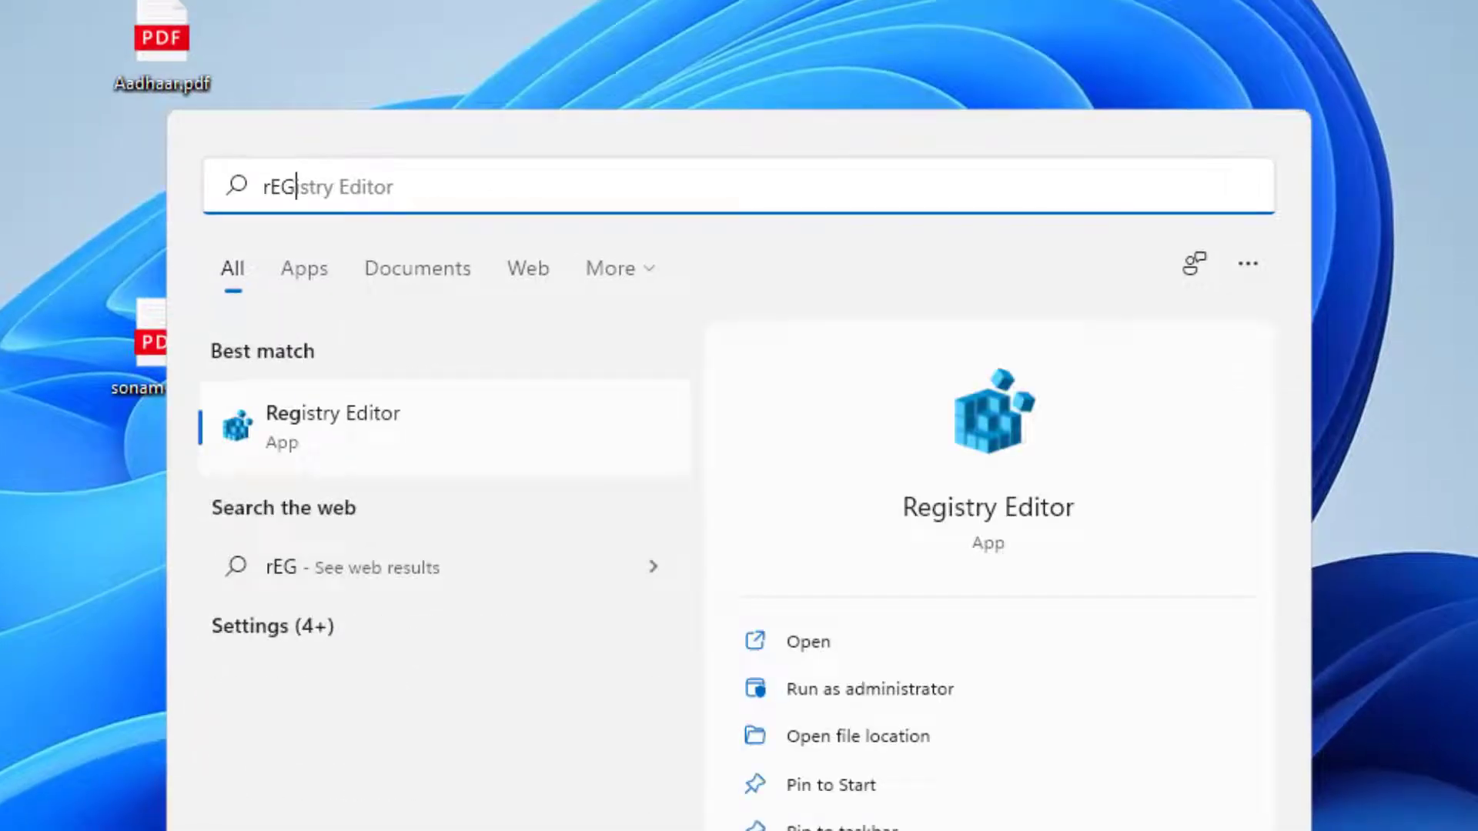
text(ISTRY EDITOR)
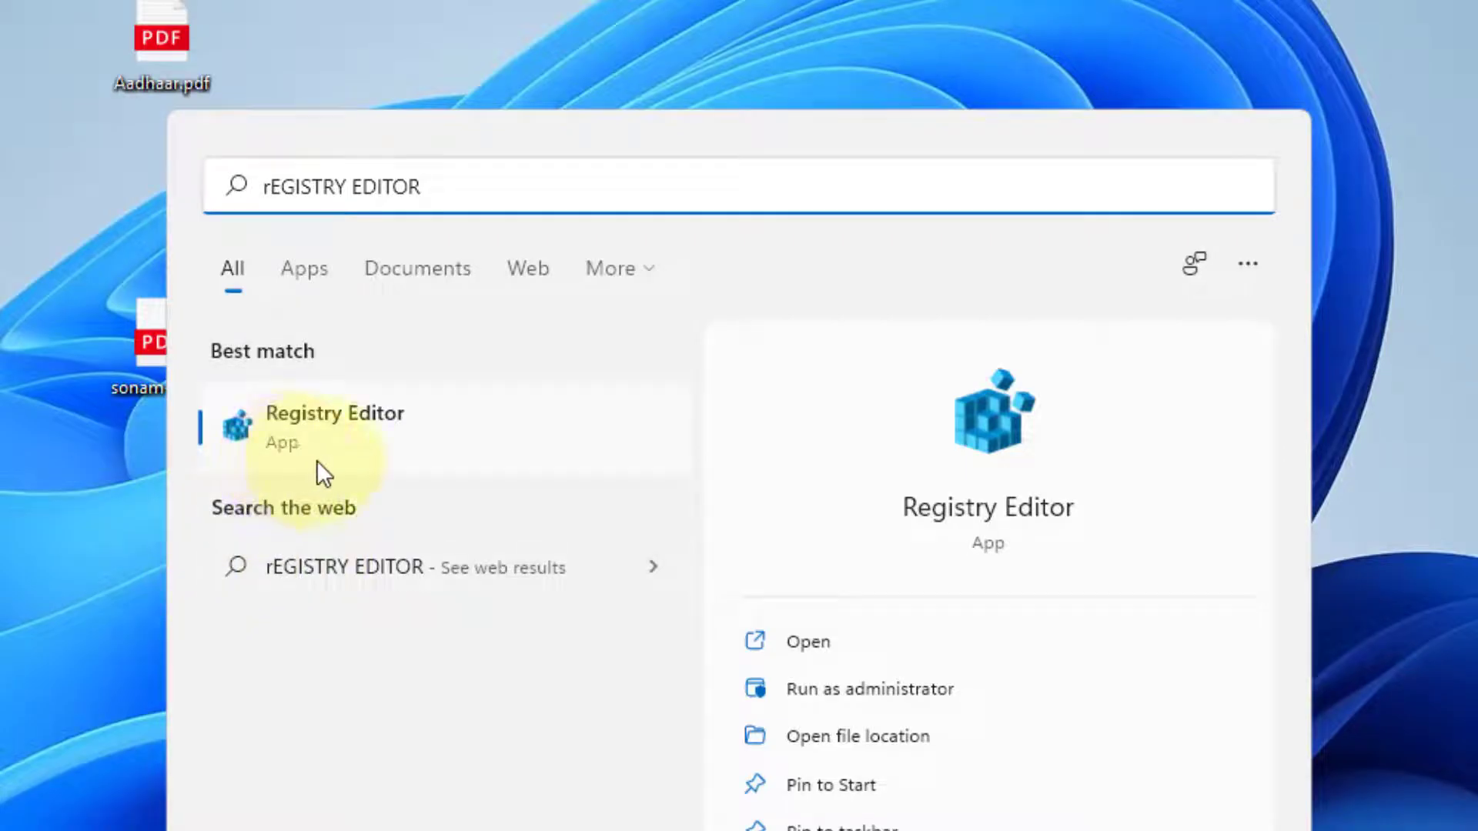
click(336, 459)
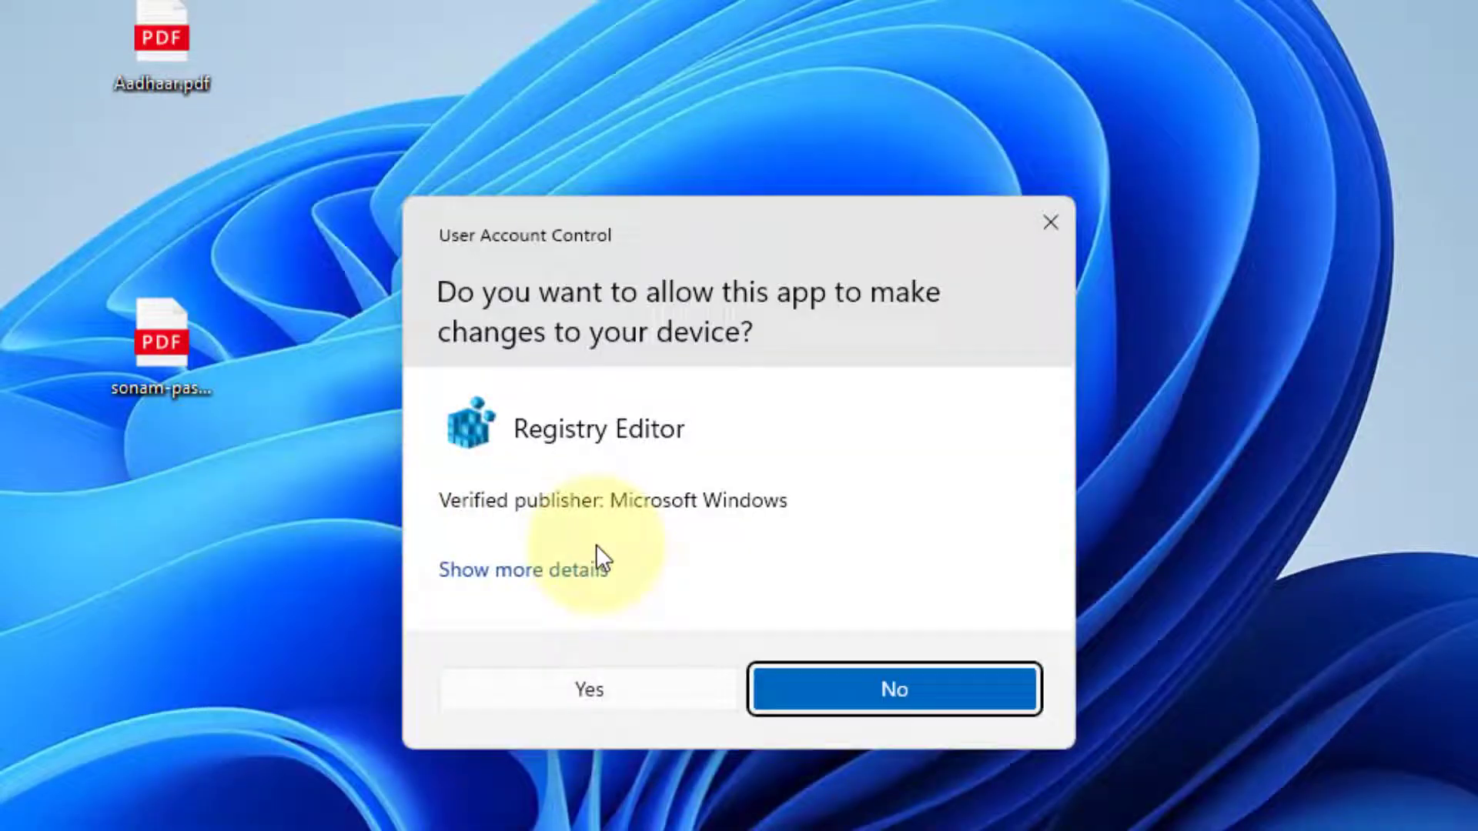
Allow Registry Editor through UAC and navigate to HKEY_CURRENT_USER\Control Panel\Desktop
click(587, 689)
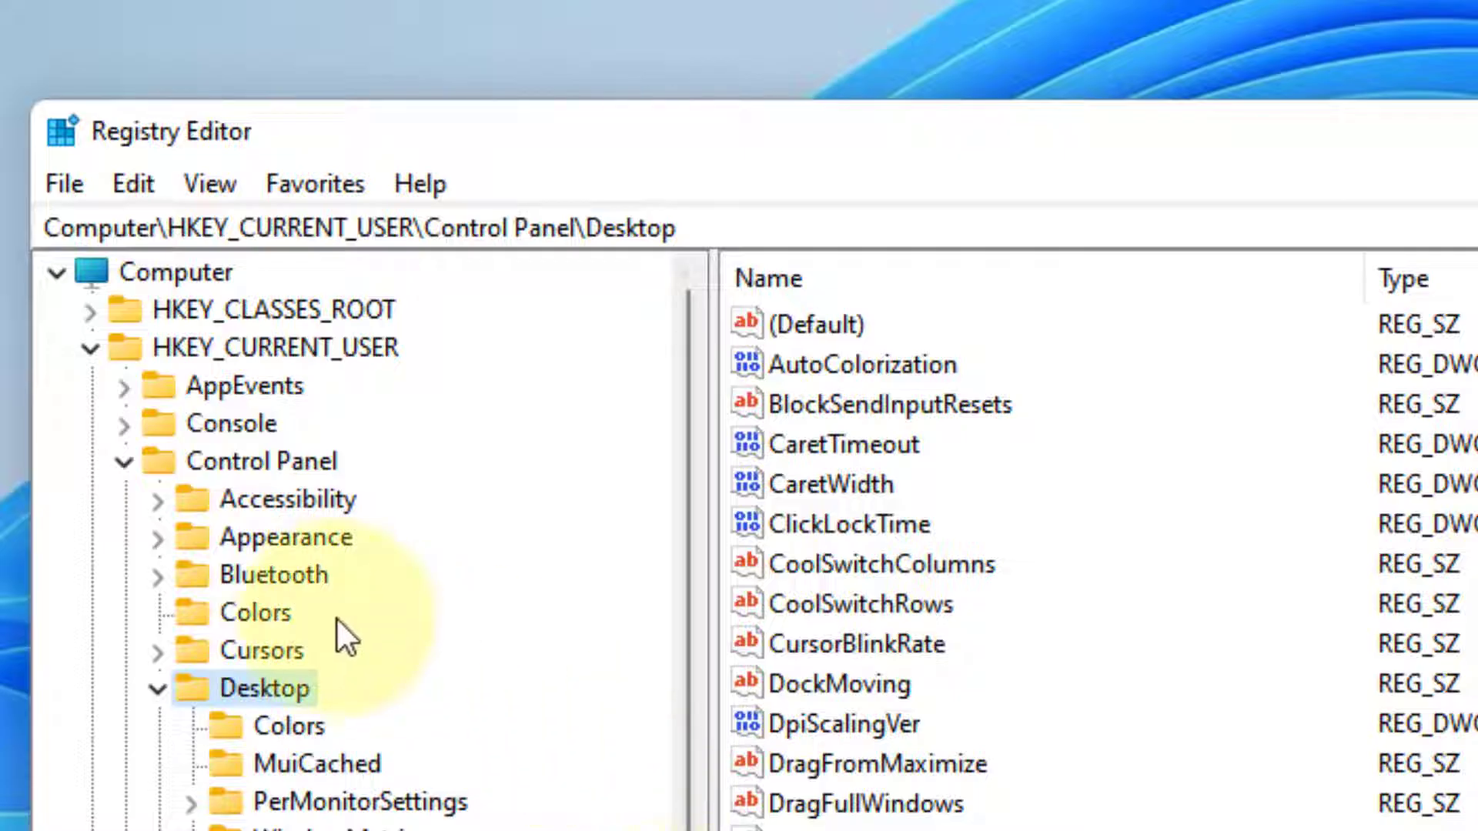
click(124, 463)
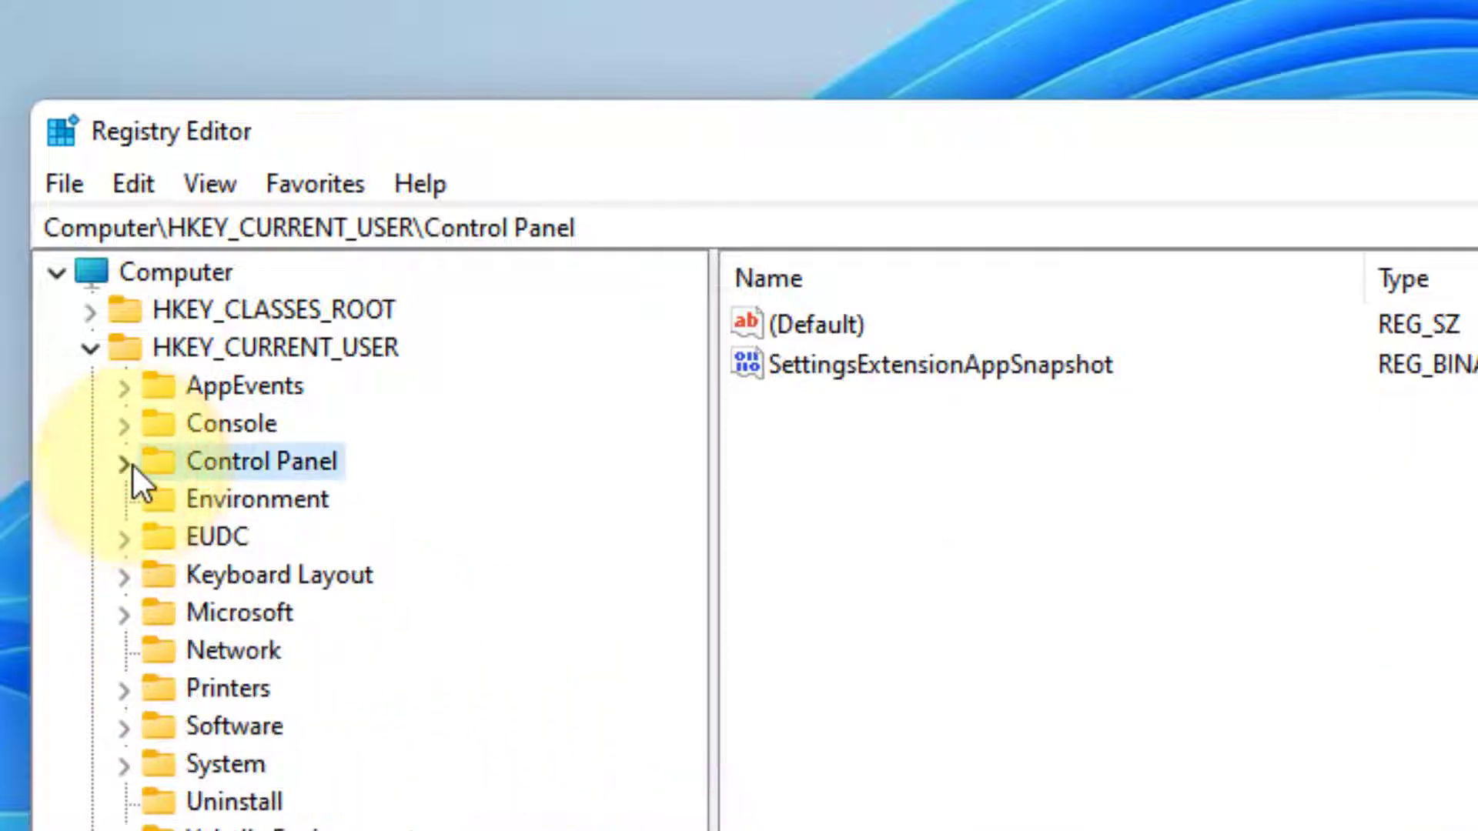
click(90, 348)
click(100, 356)
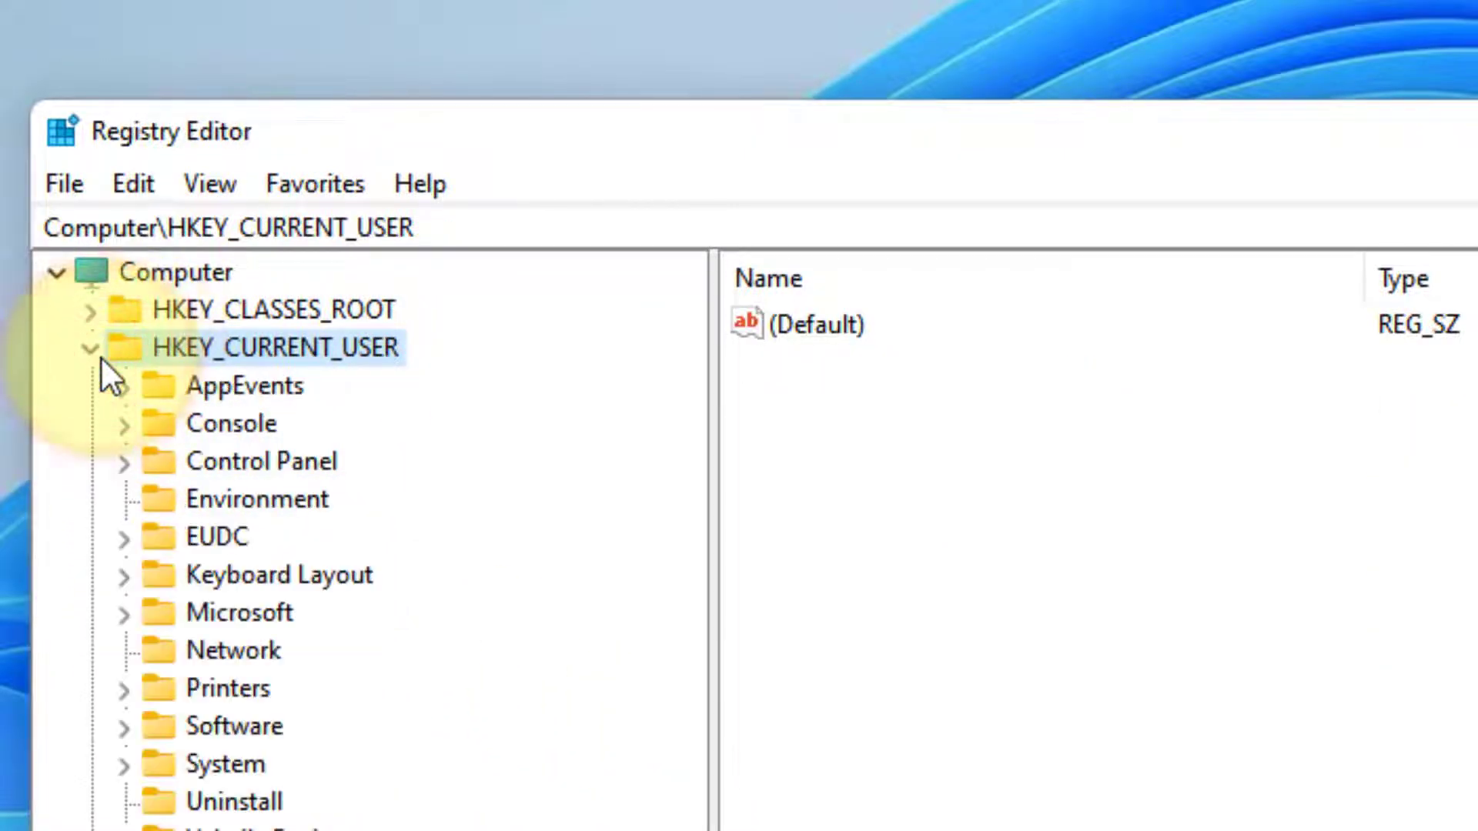
click(275, 465)
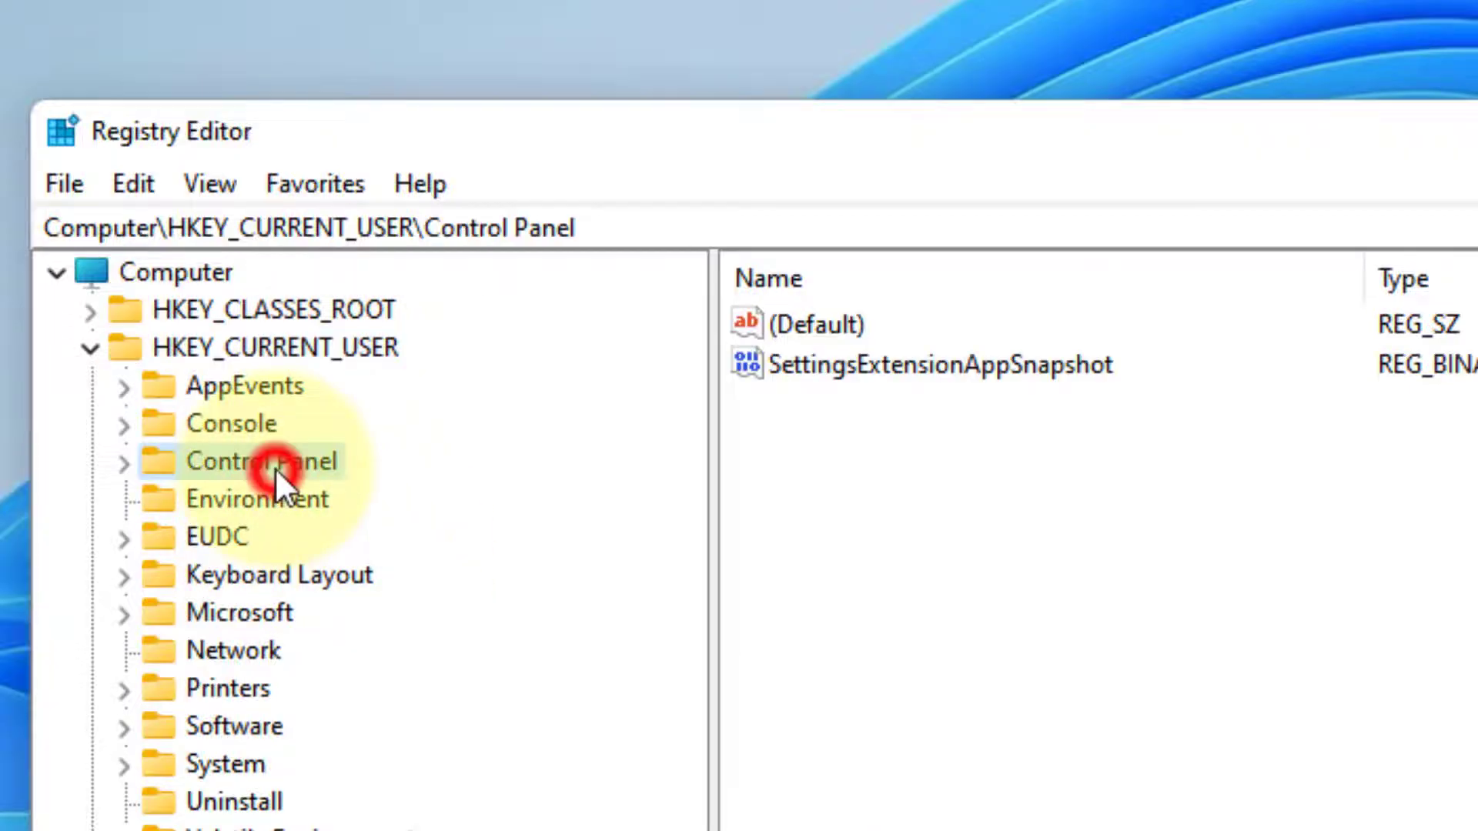
click(123, 463)
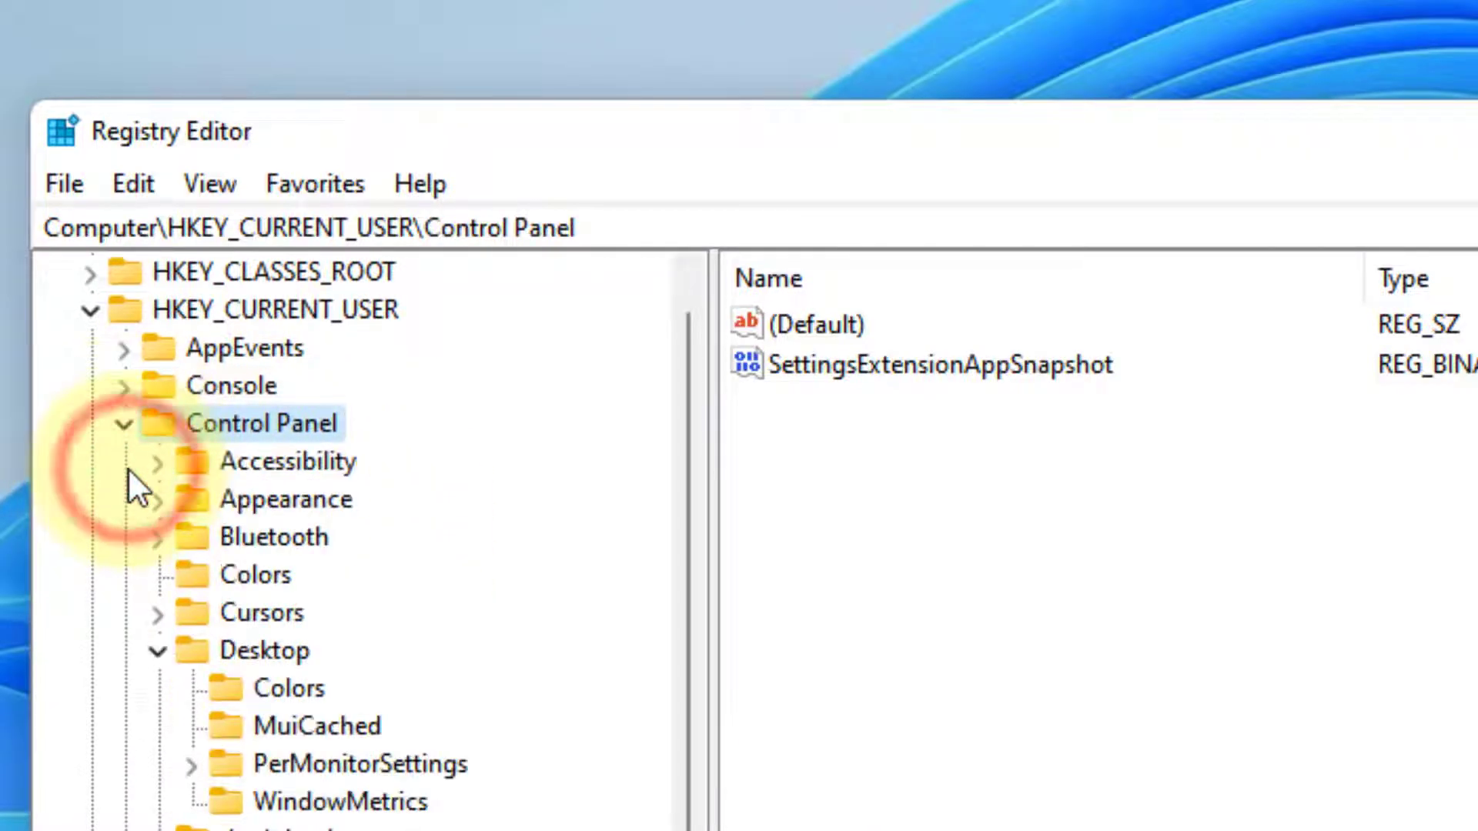
click(242, 649)
click(166, 644)
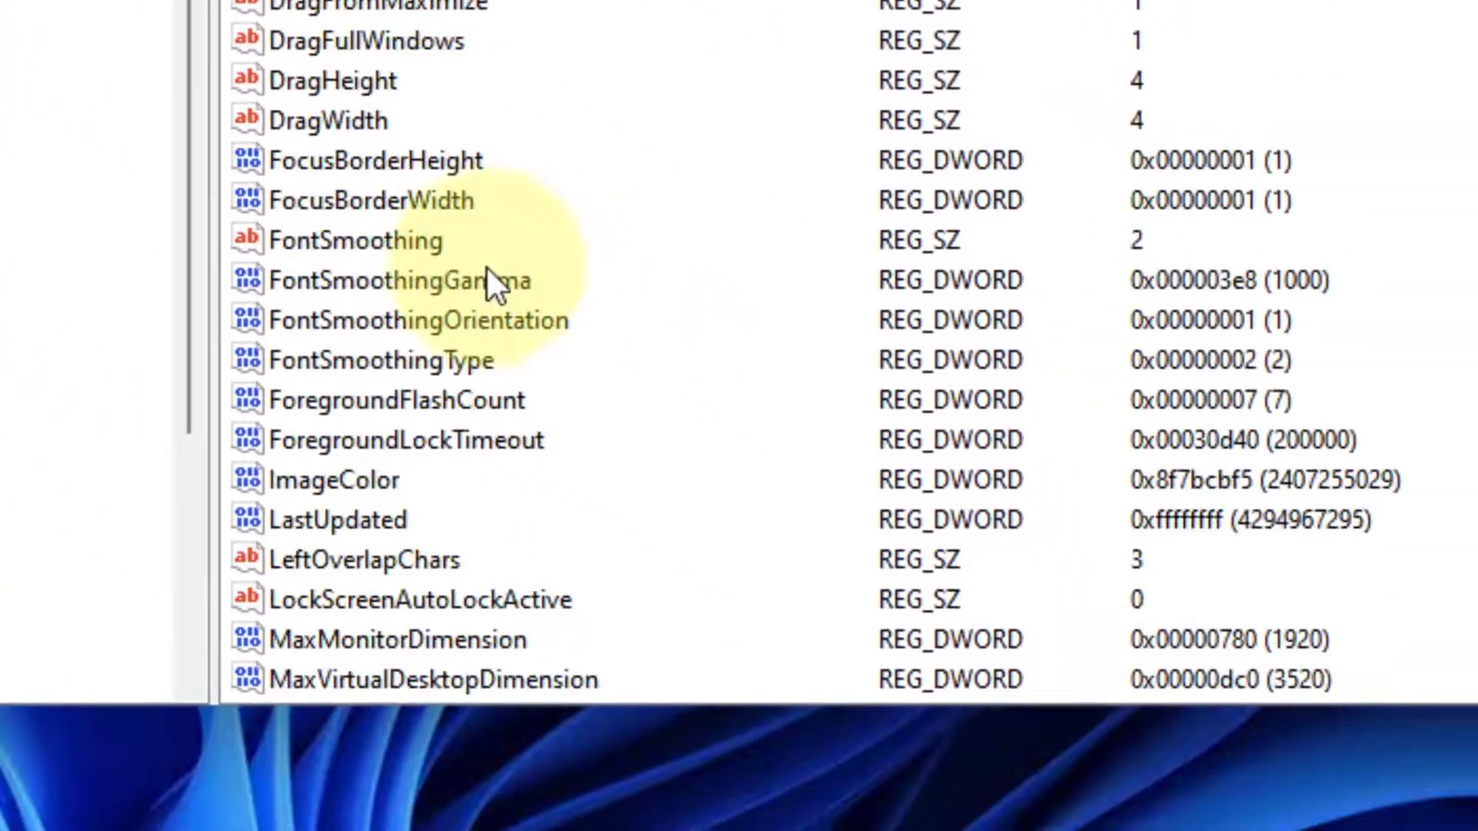
Locate Win8DpiScaling in the Desktop values and change its value data from 0 to 1
scroll(466, 277, down, 4)
scroll(466, 289, down, 5)
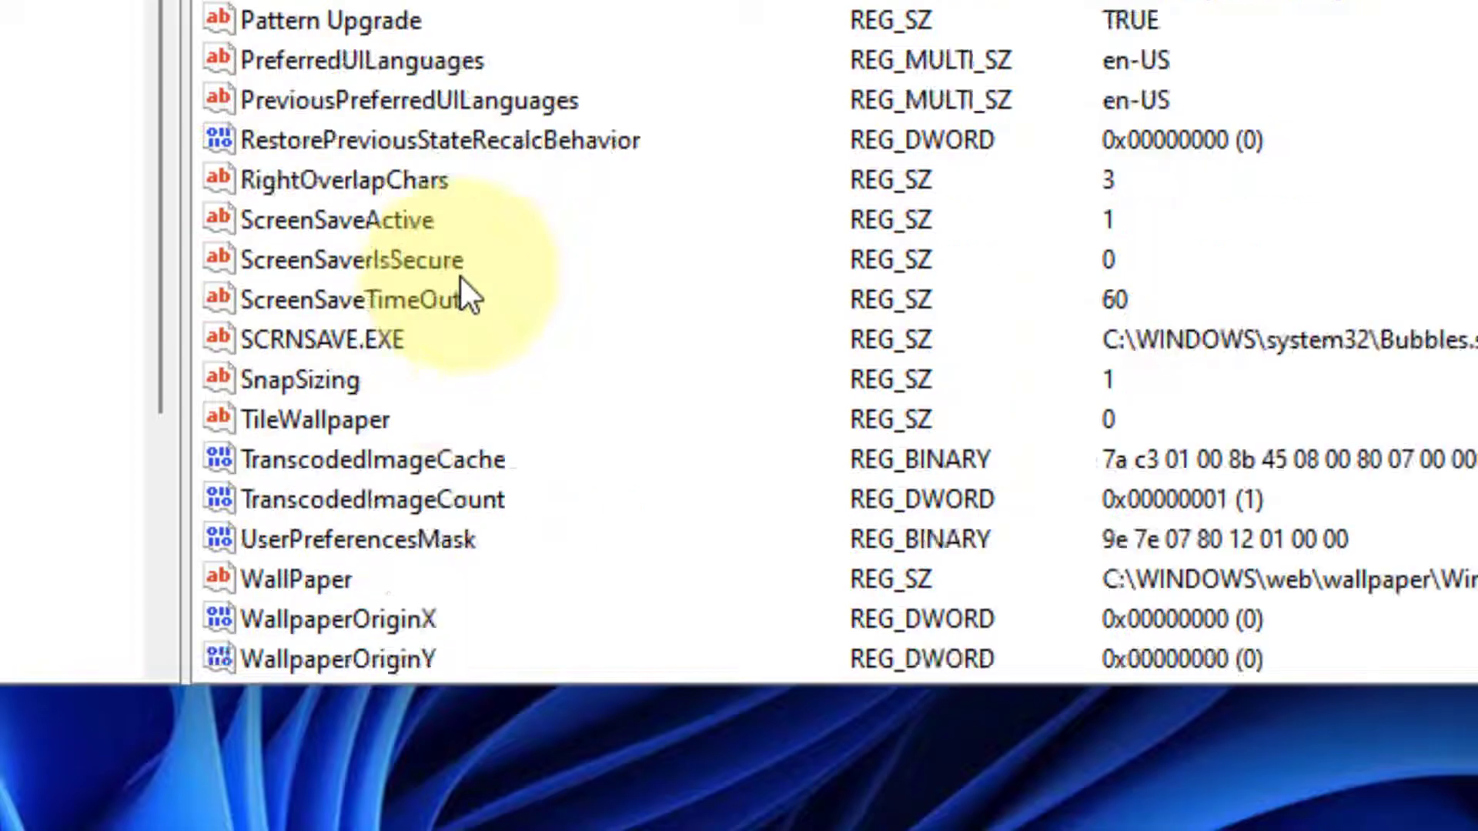
click(360, 274)
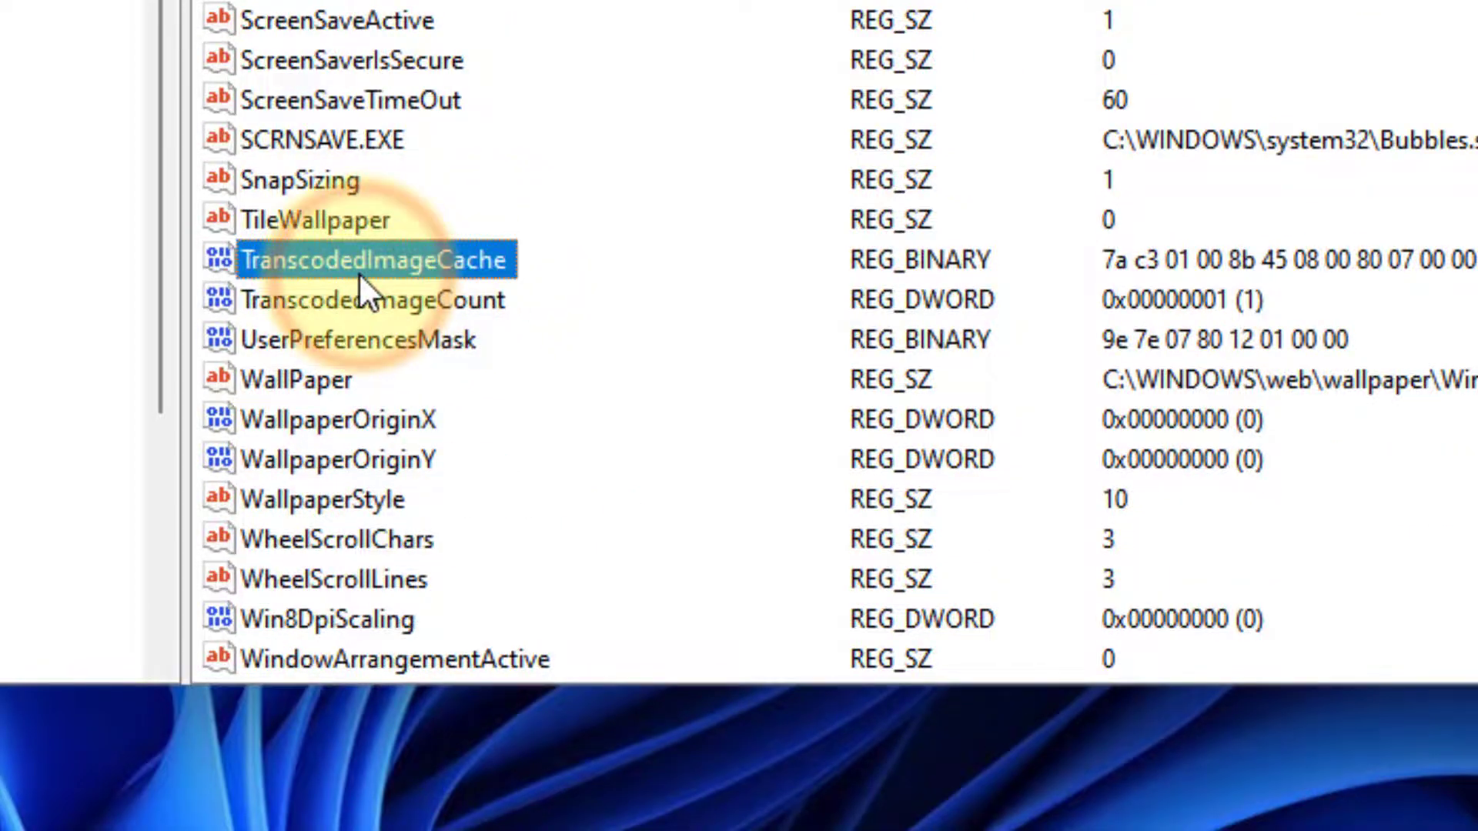
key(Down)
key(Down)
key(Down)
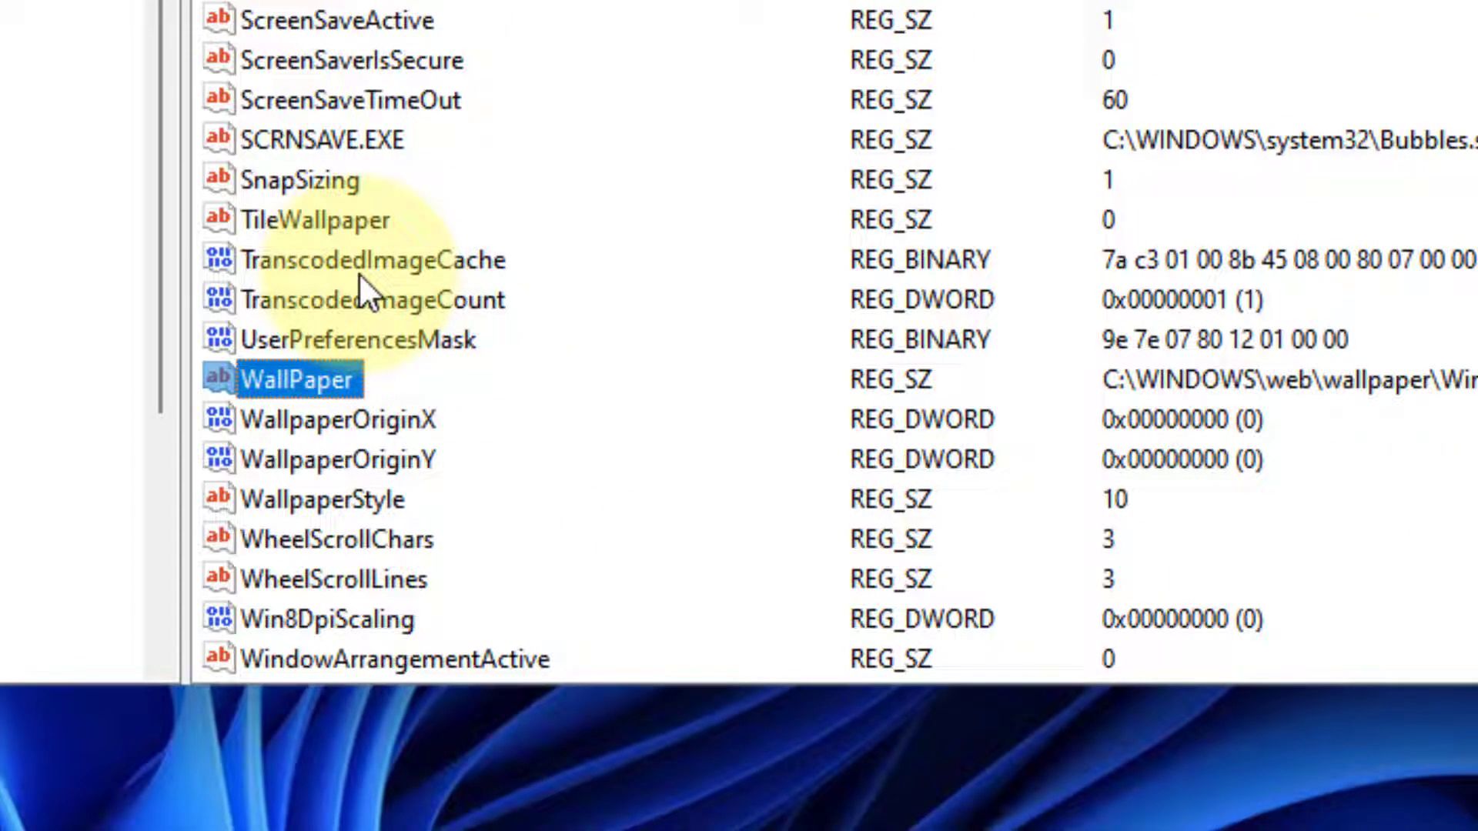
click(358, 273)
key(Down)
key(Down)
key(Down)
key(Down)
key(Down)
key(Down)
key(Down)
key(Down)
key(Down)
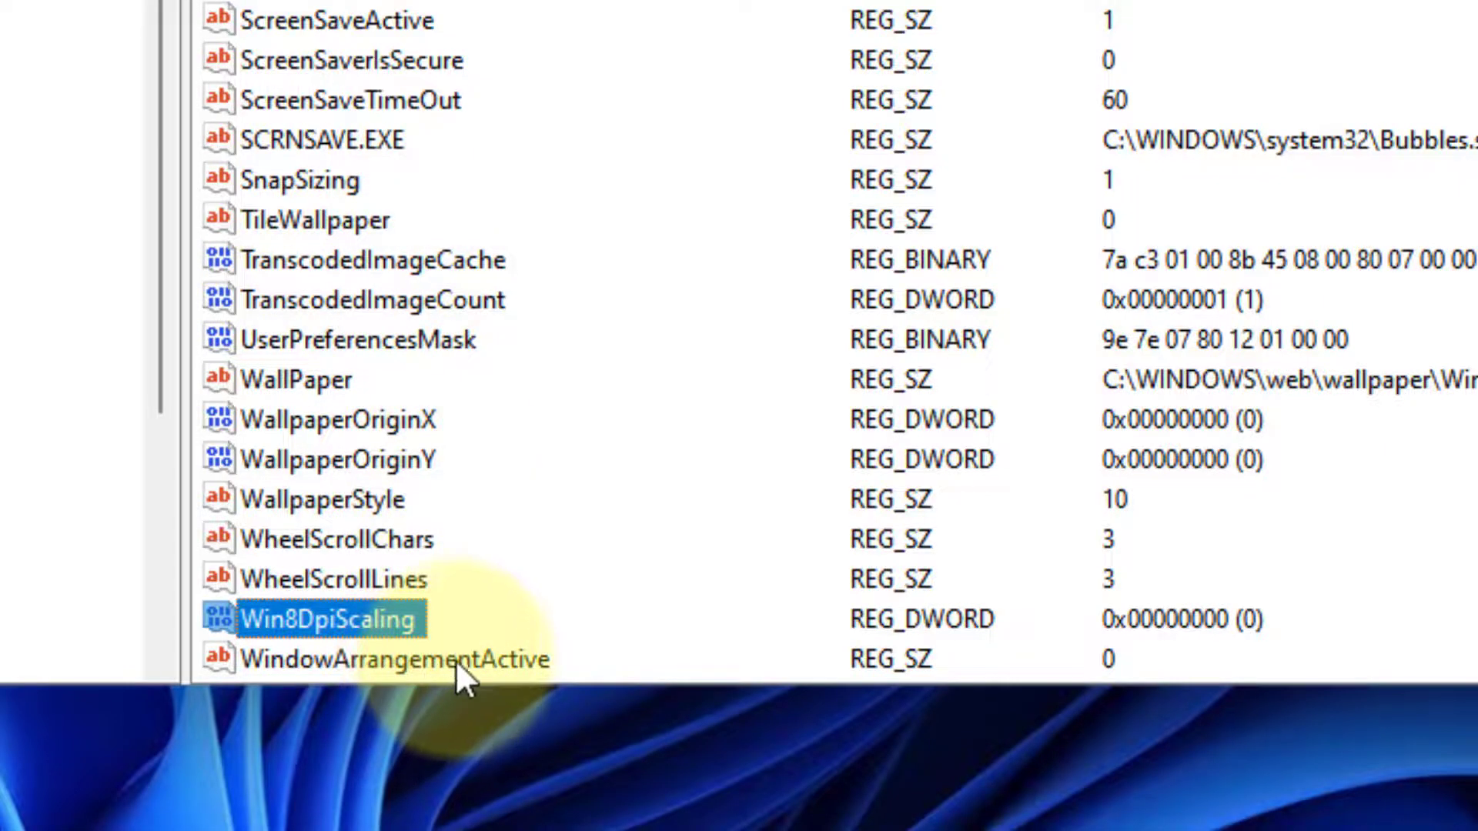
double_click(420, 636)
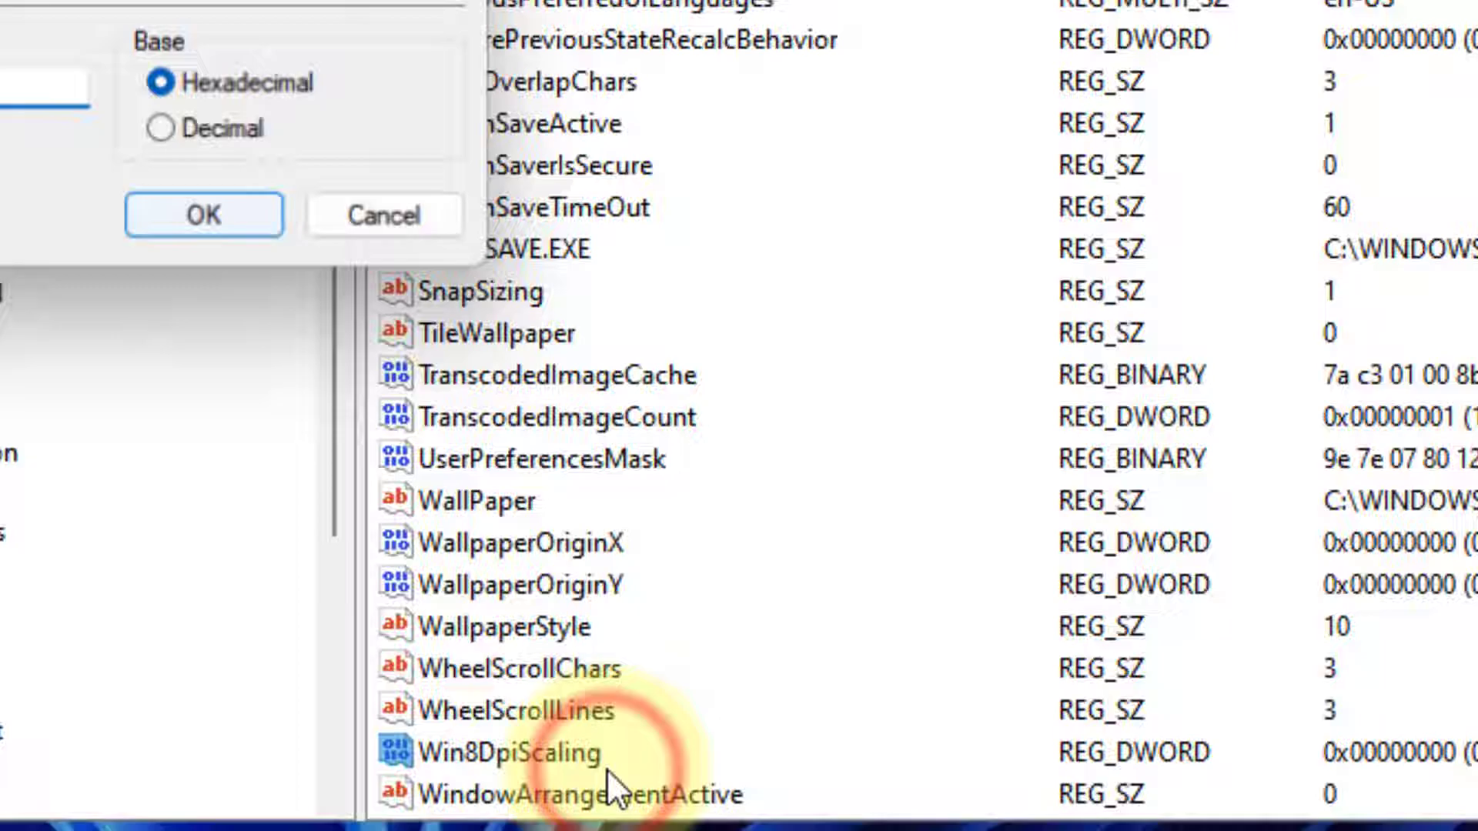
click(279, 360)
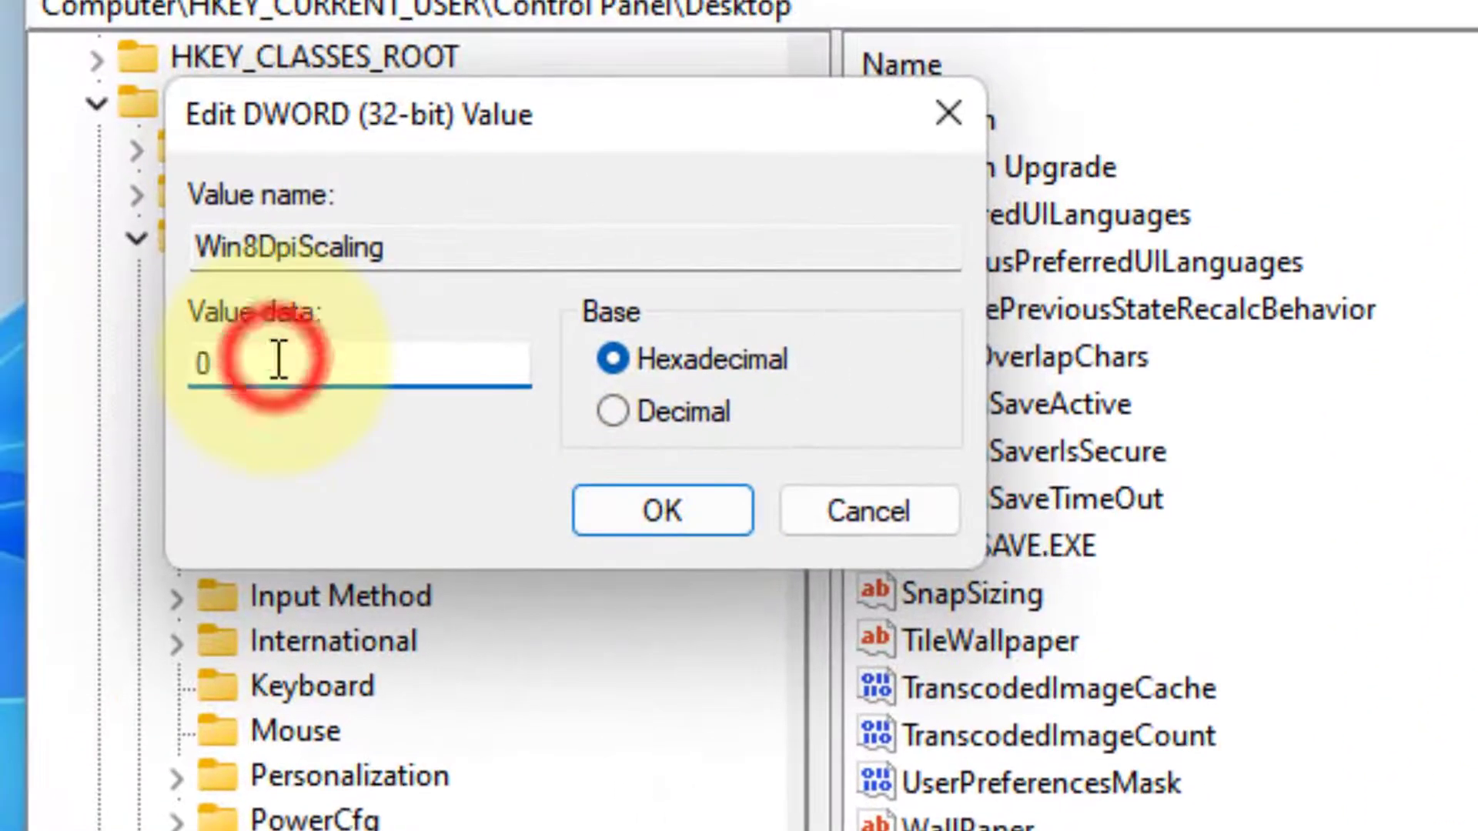
click(279, 360)
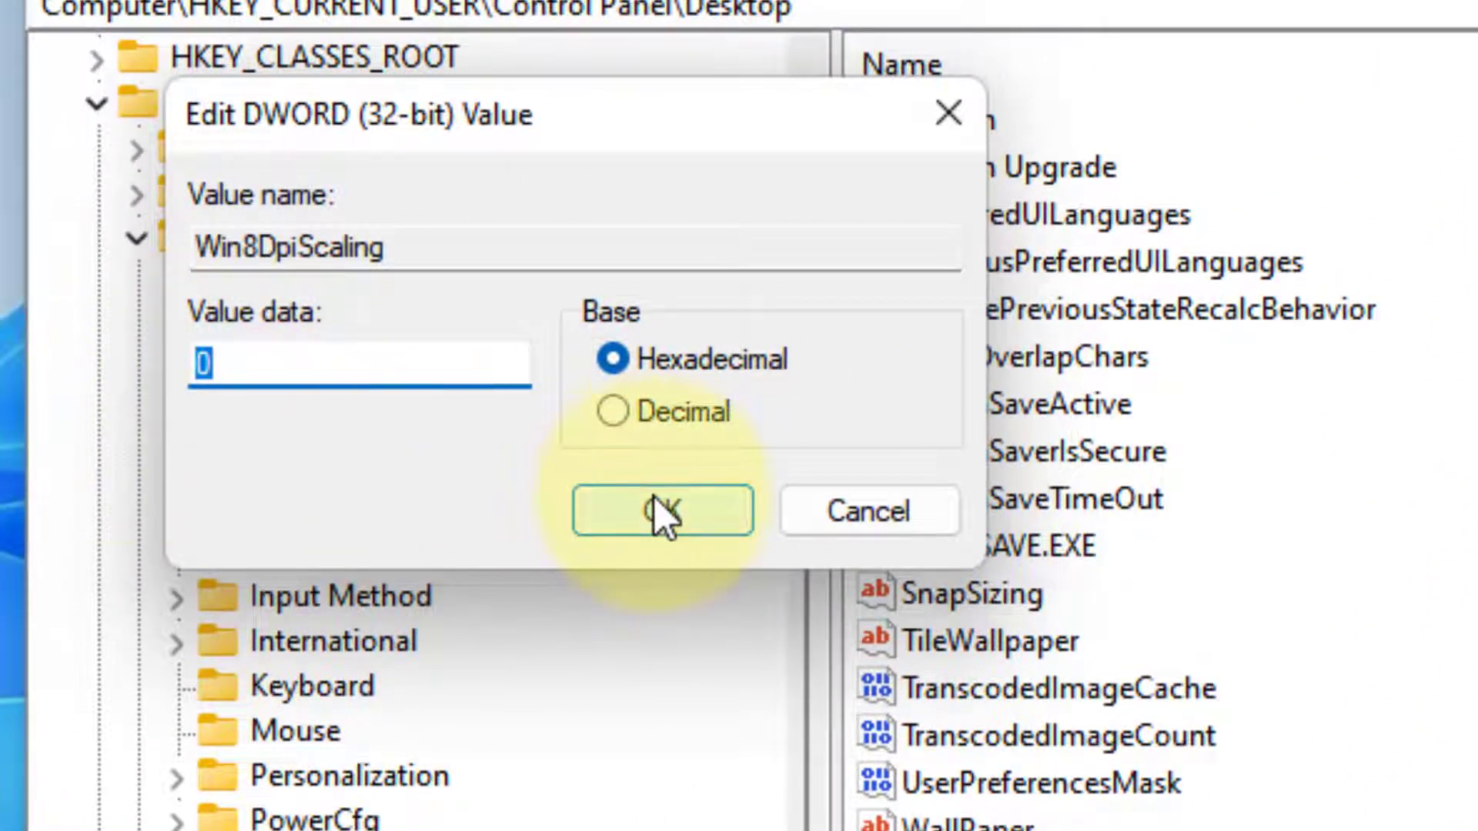
text(1)
click(690, 523)
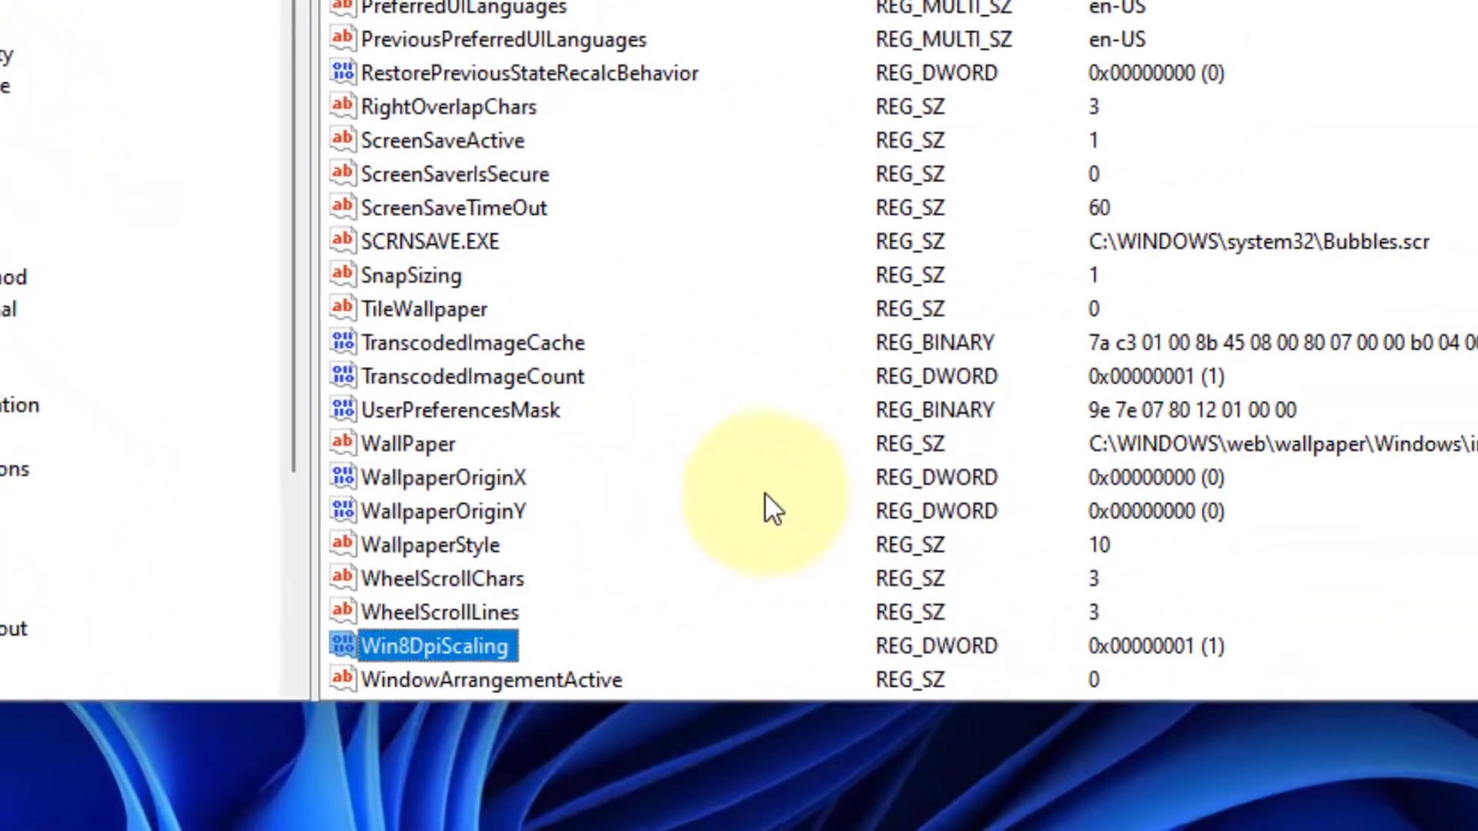
Create a new DWORD (32-bit) value in the Desktop key named LogPixels
right_click(732, 430)
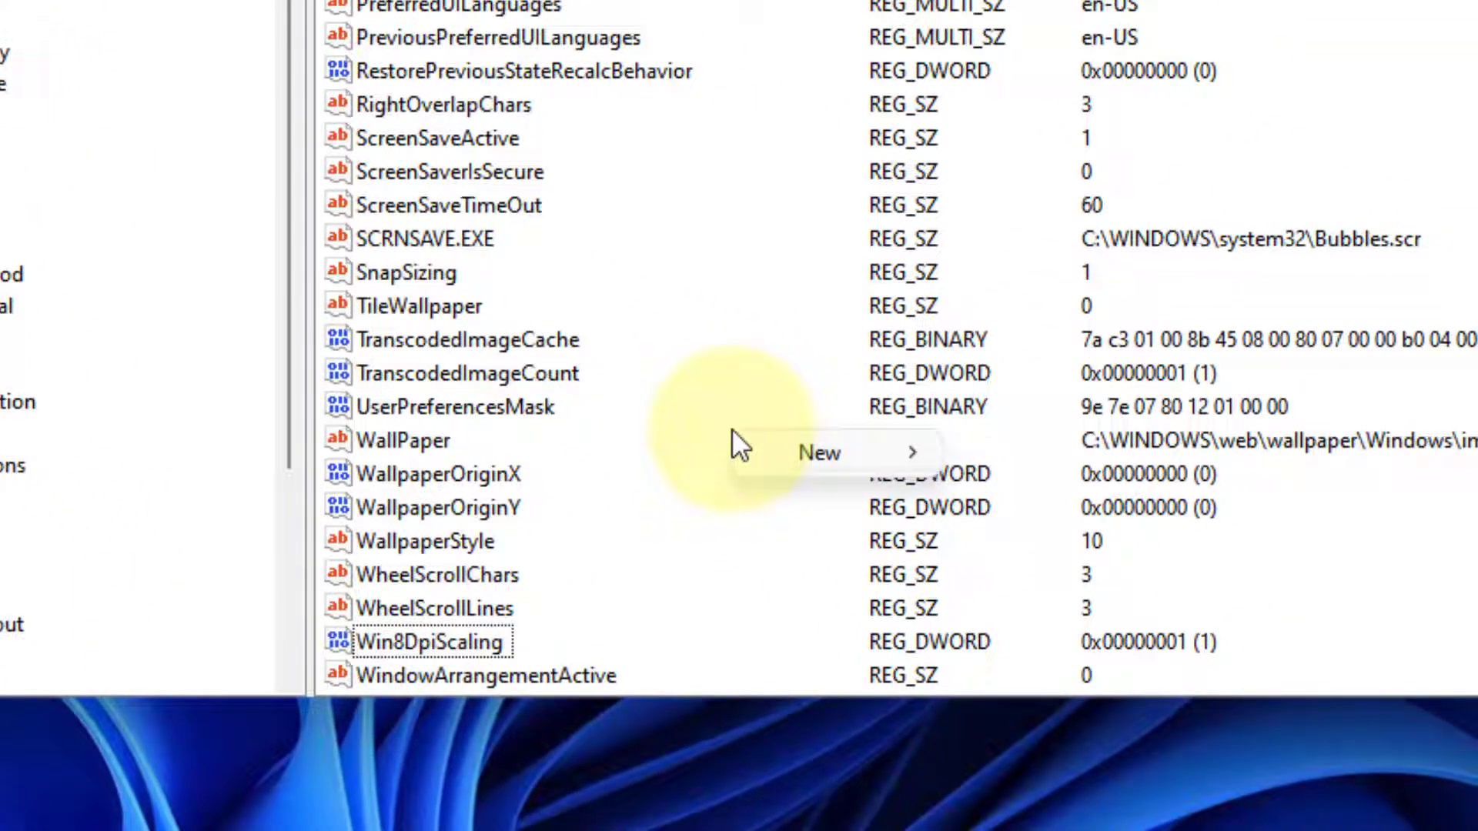
mouse_move(806, 454)
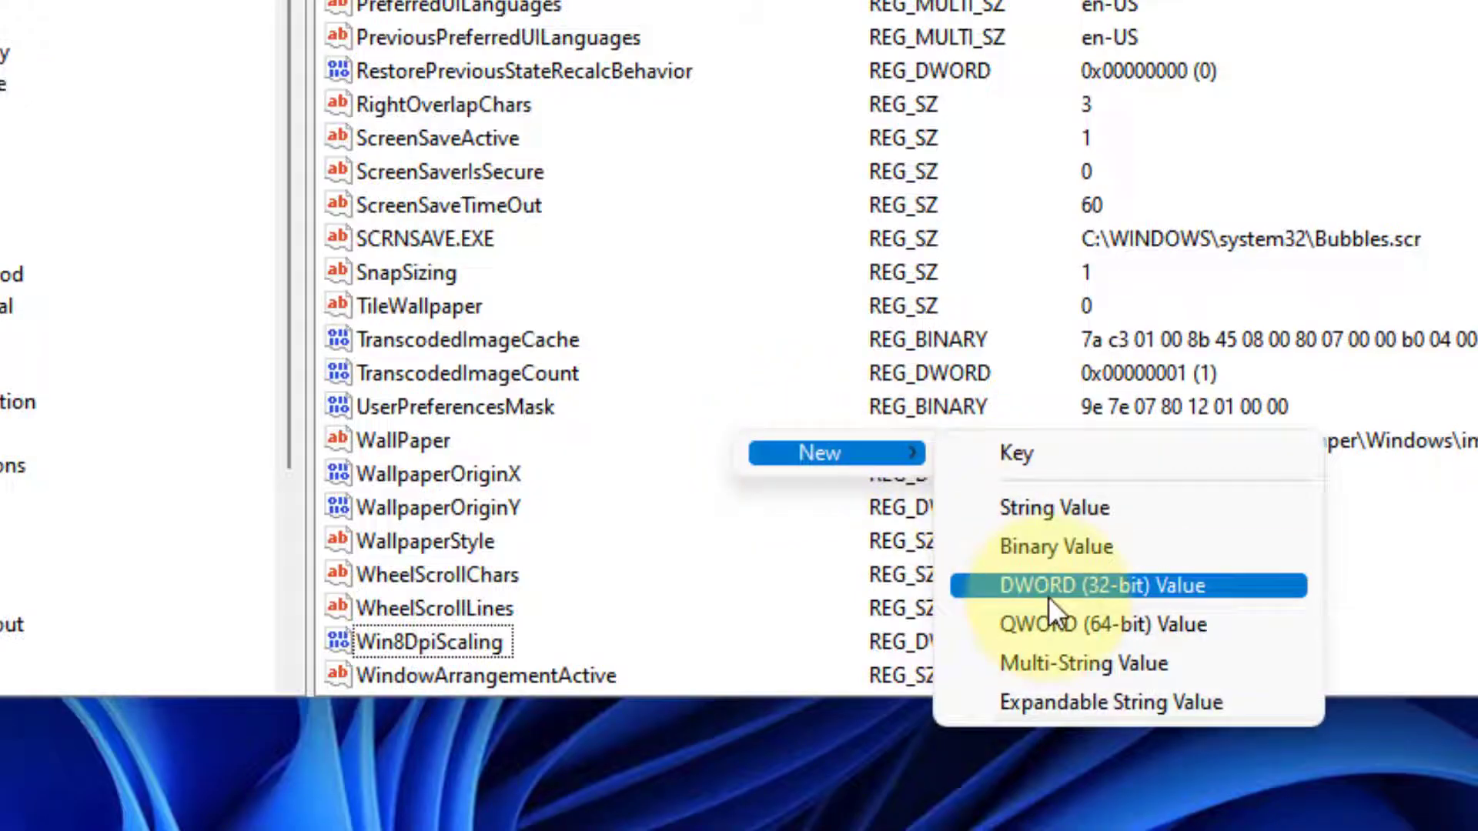
click(1153, 598)
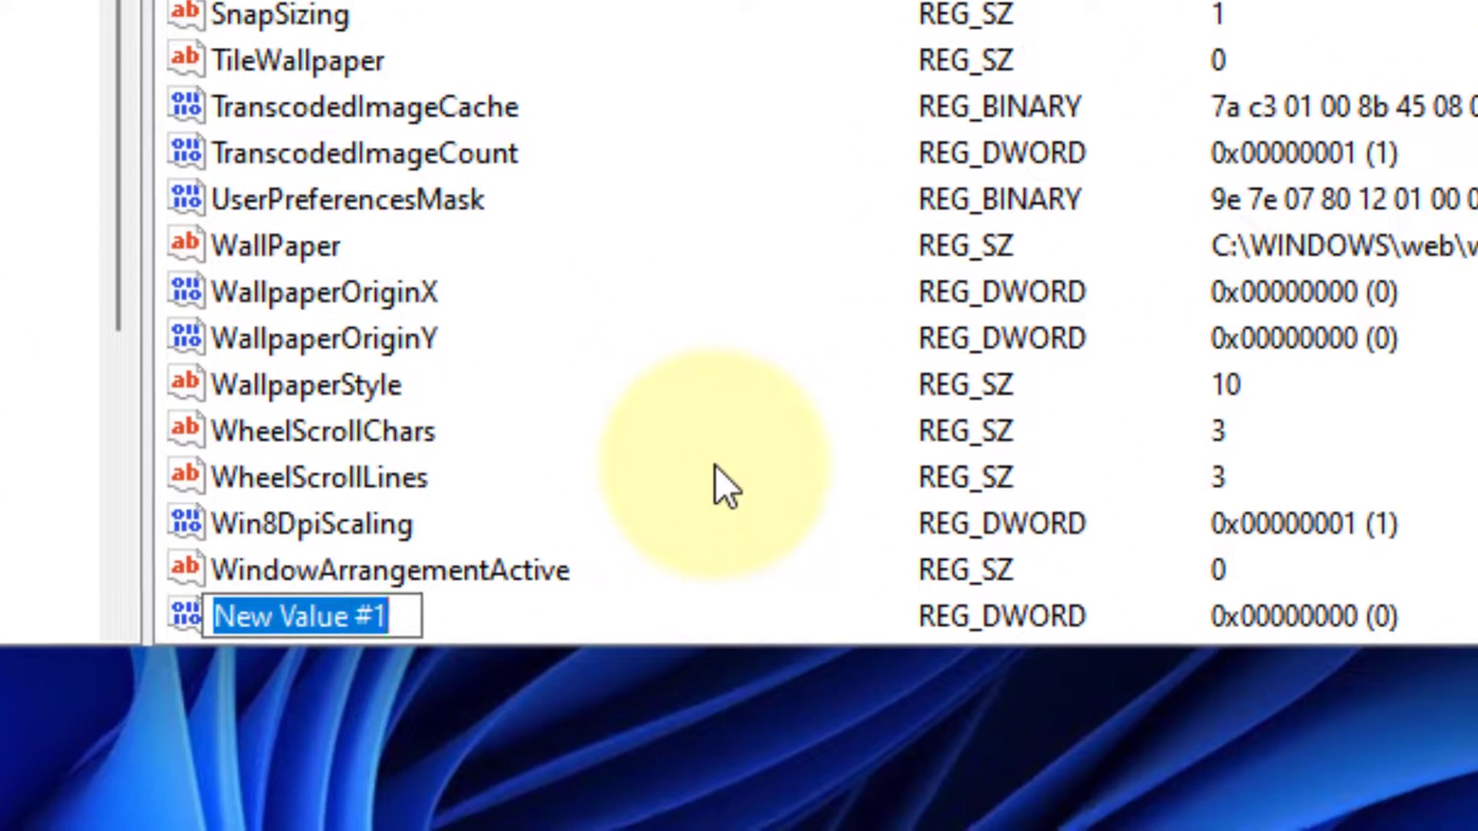
key(BackSpace)
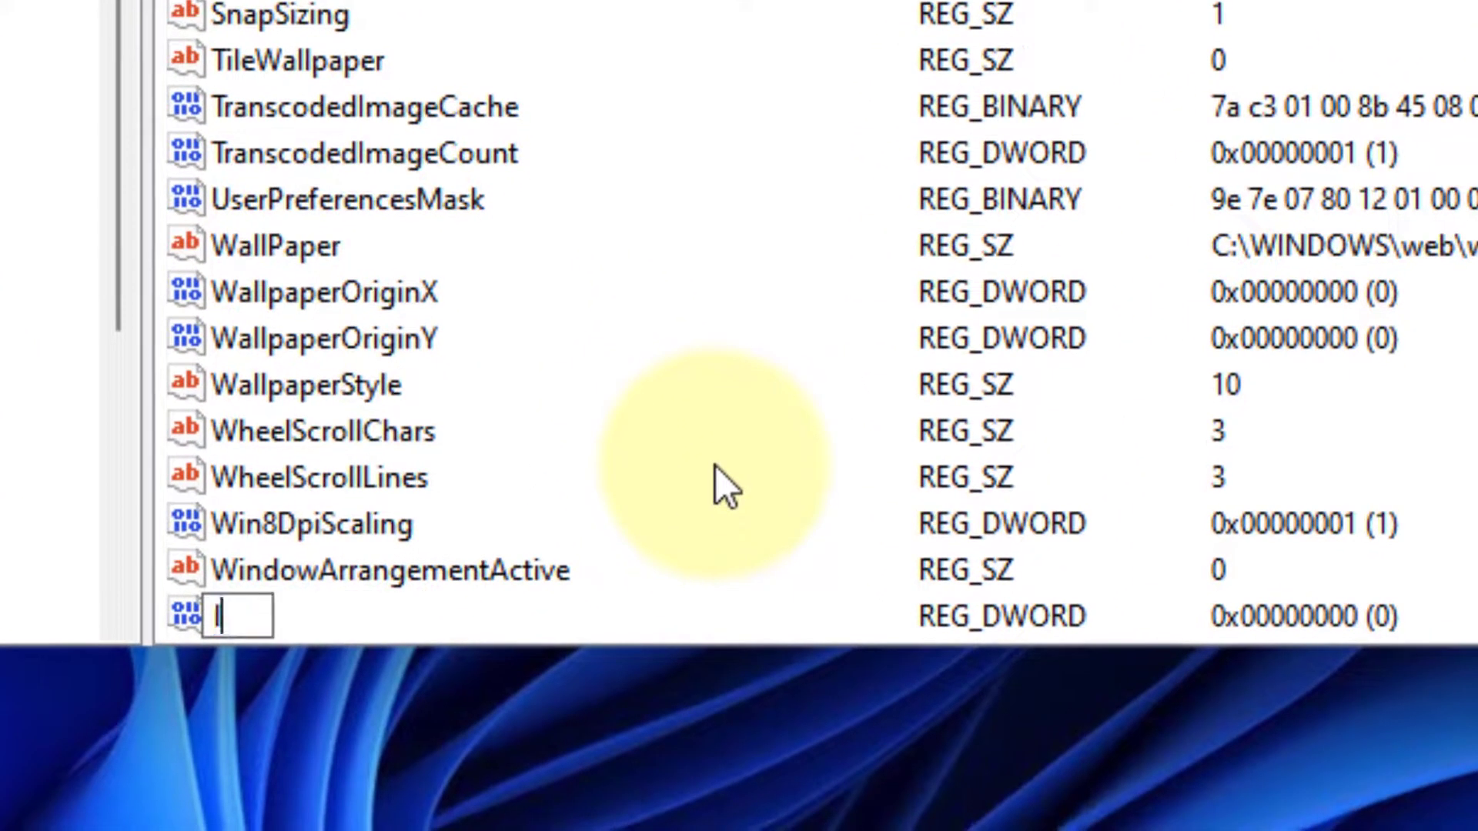
text(Lo)
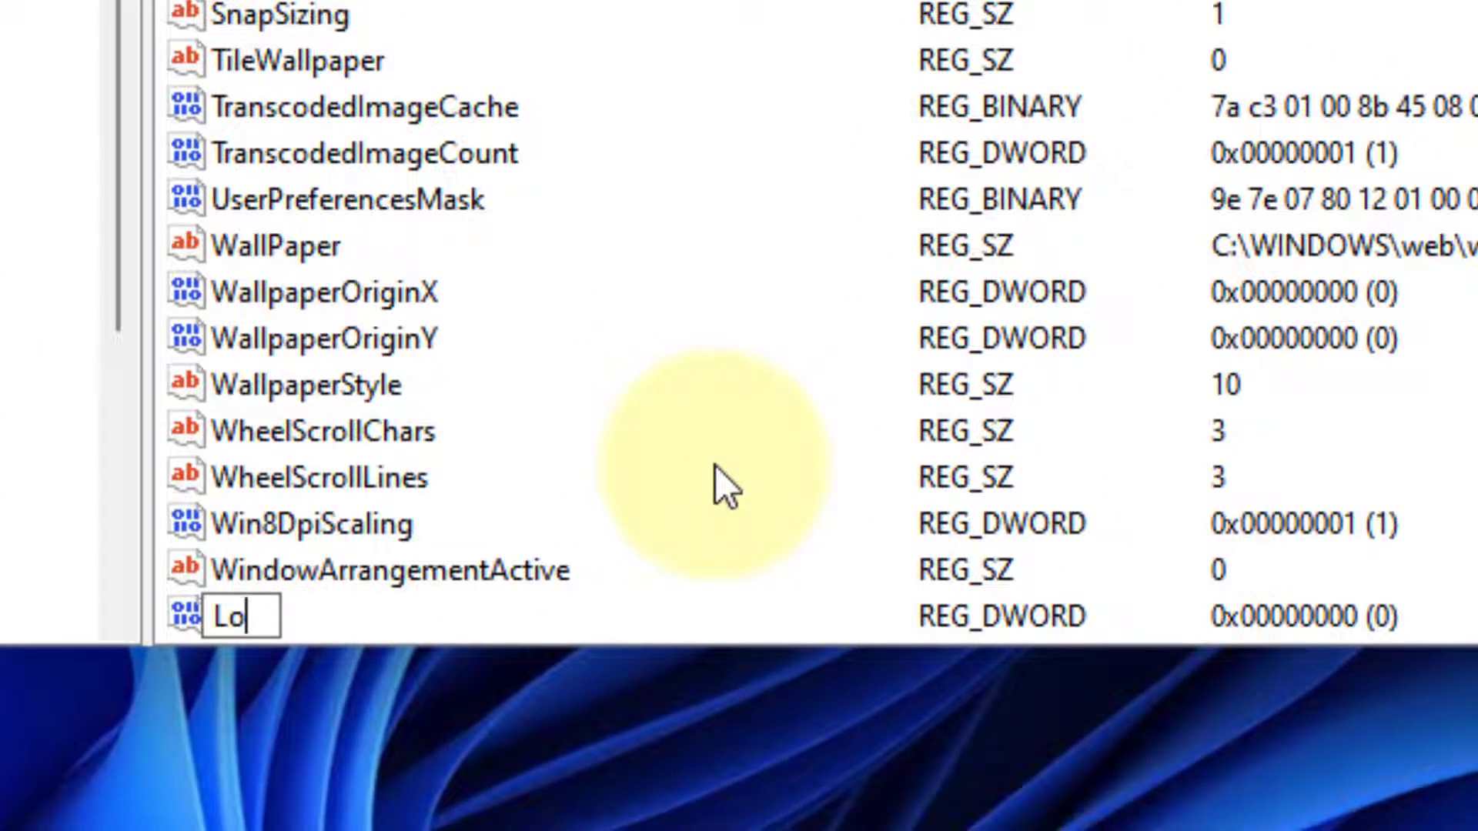
text(gPixel)
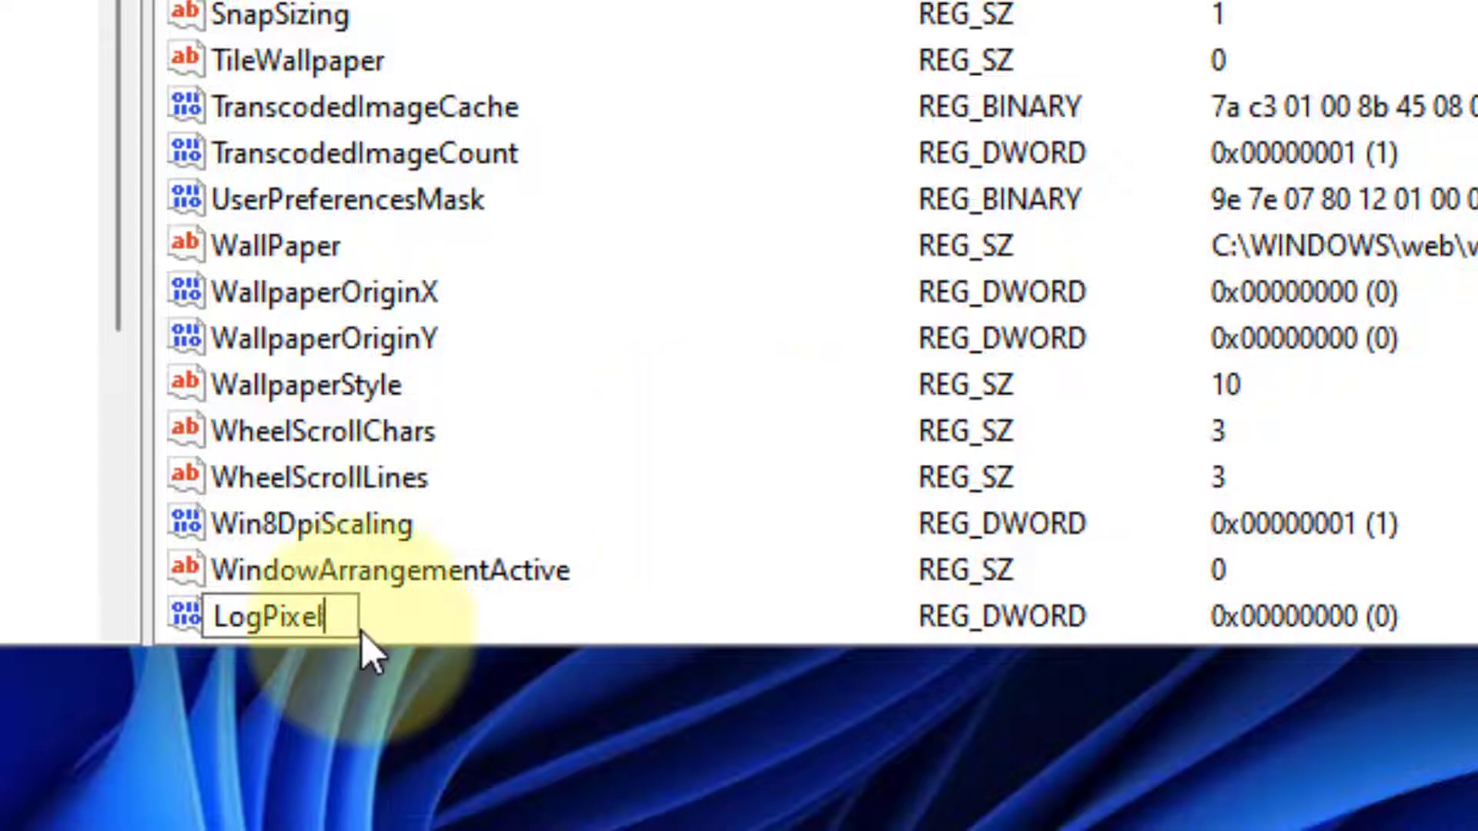
text(s)
key(Return)
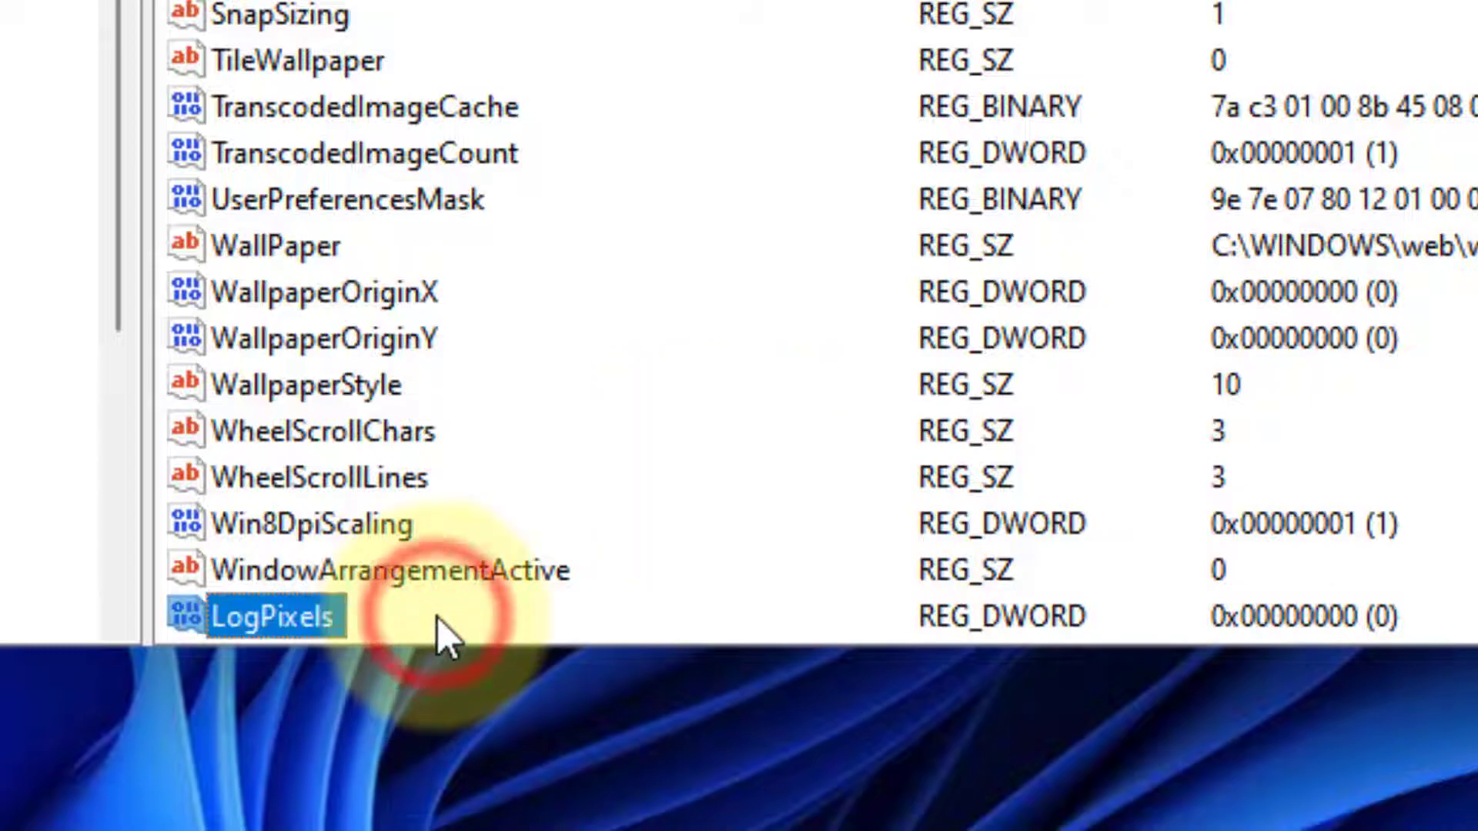
Set the LogPixels DWORD's value data to hexadecimal 78 and confirm
right_click(345, 634)
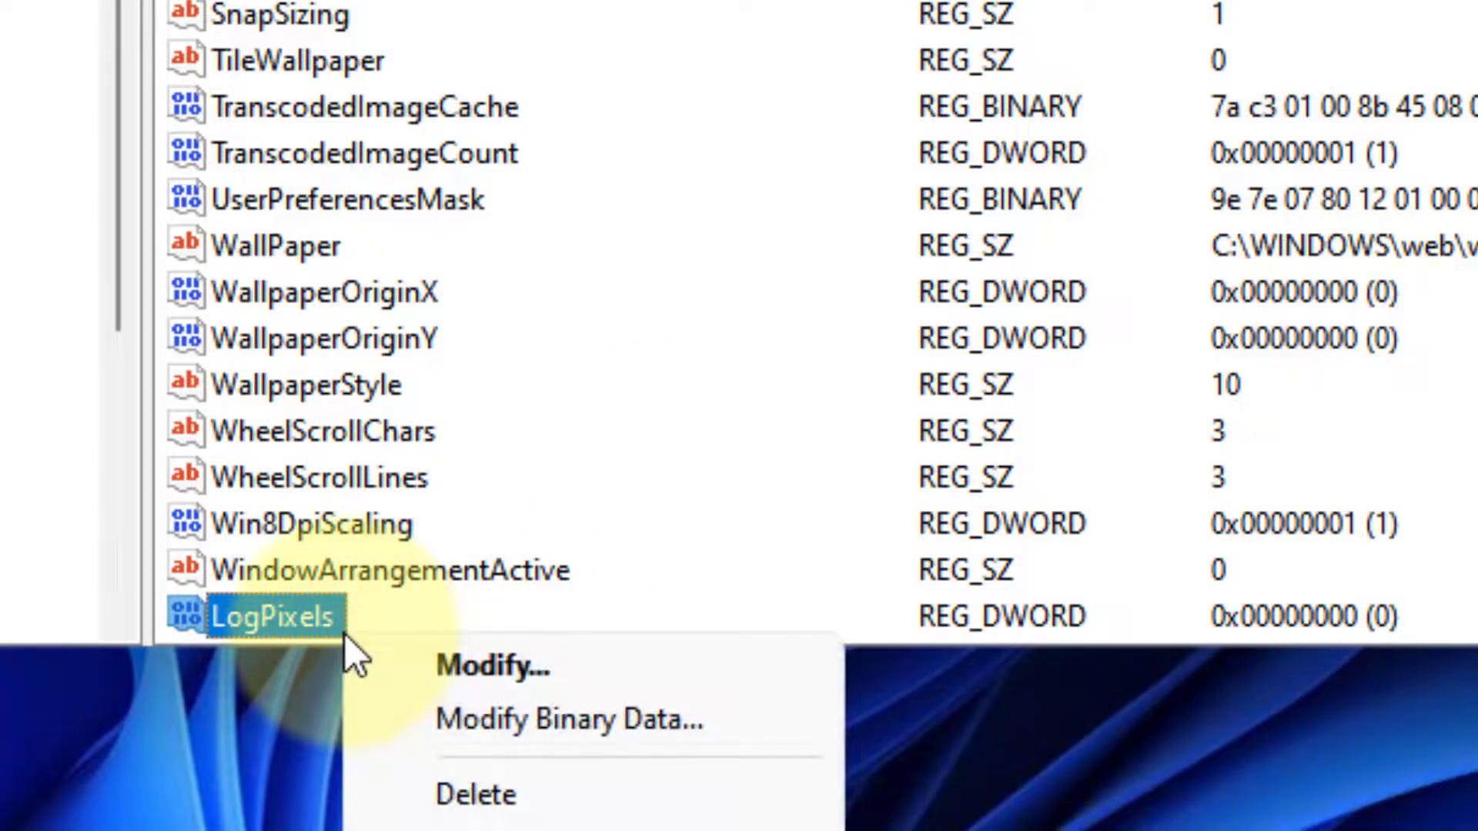
click(525, 664)
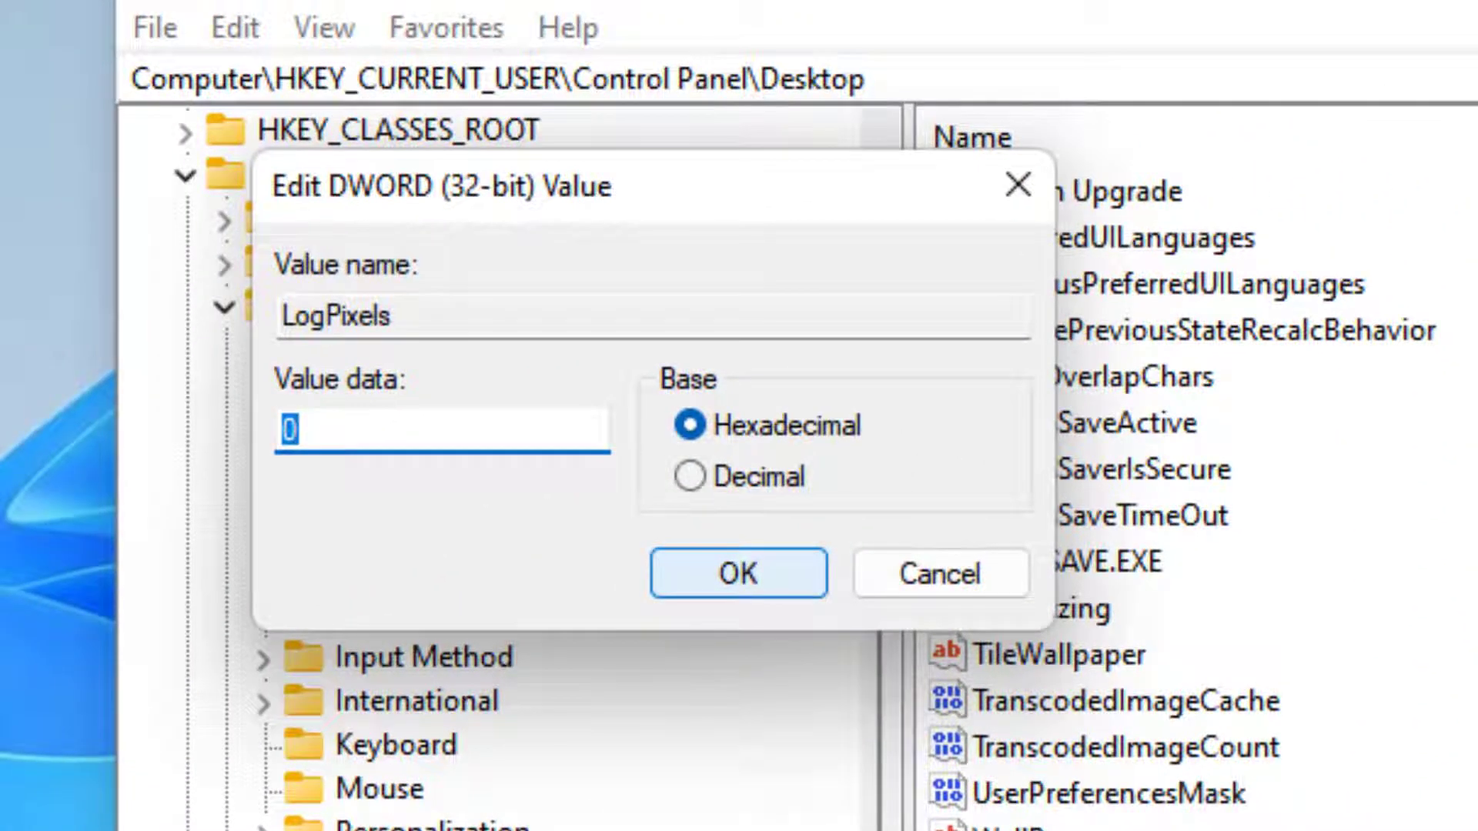
text(78)
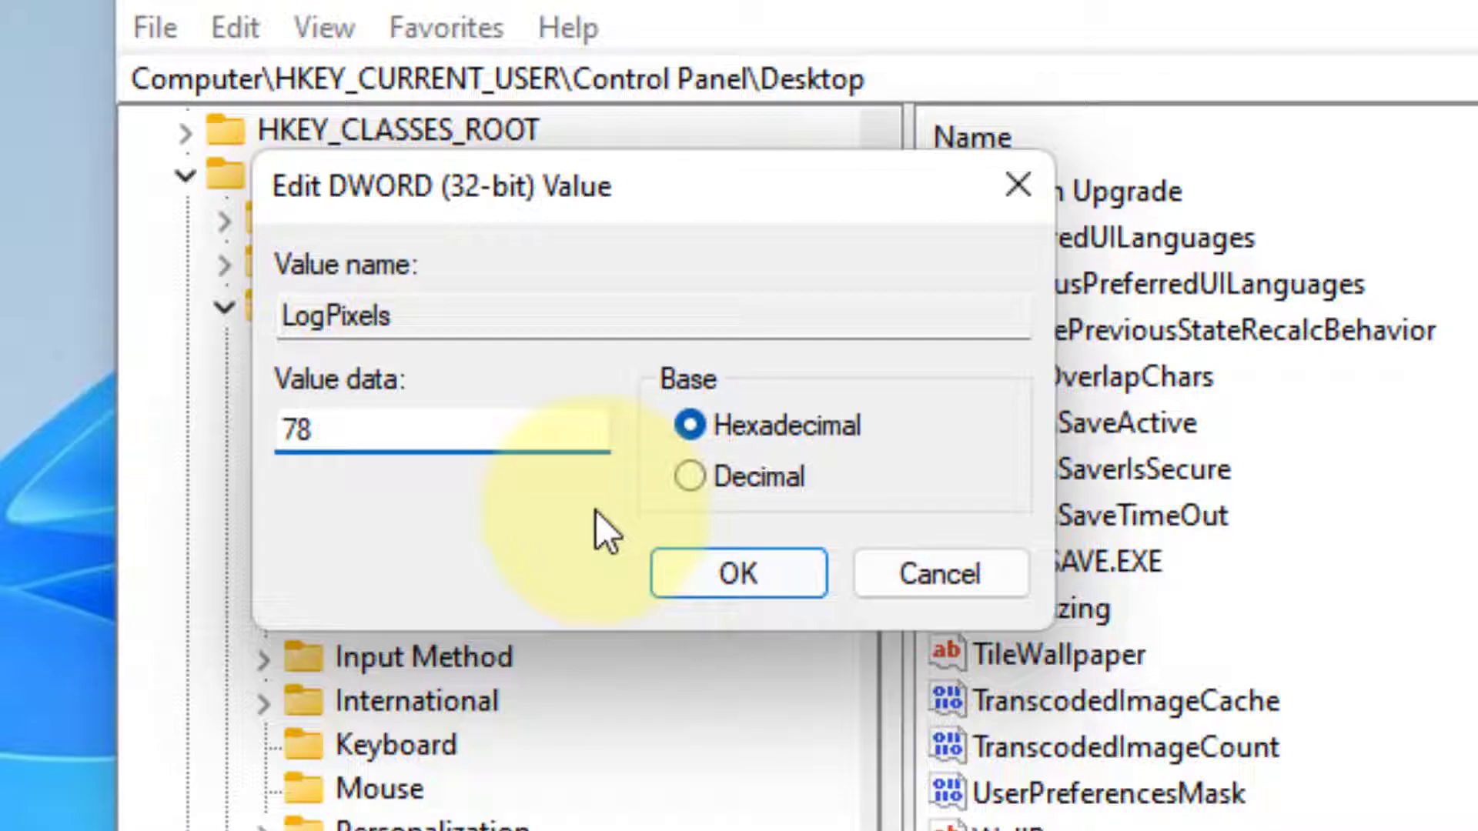
click(723, 582)
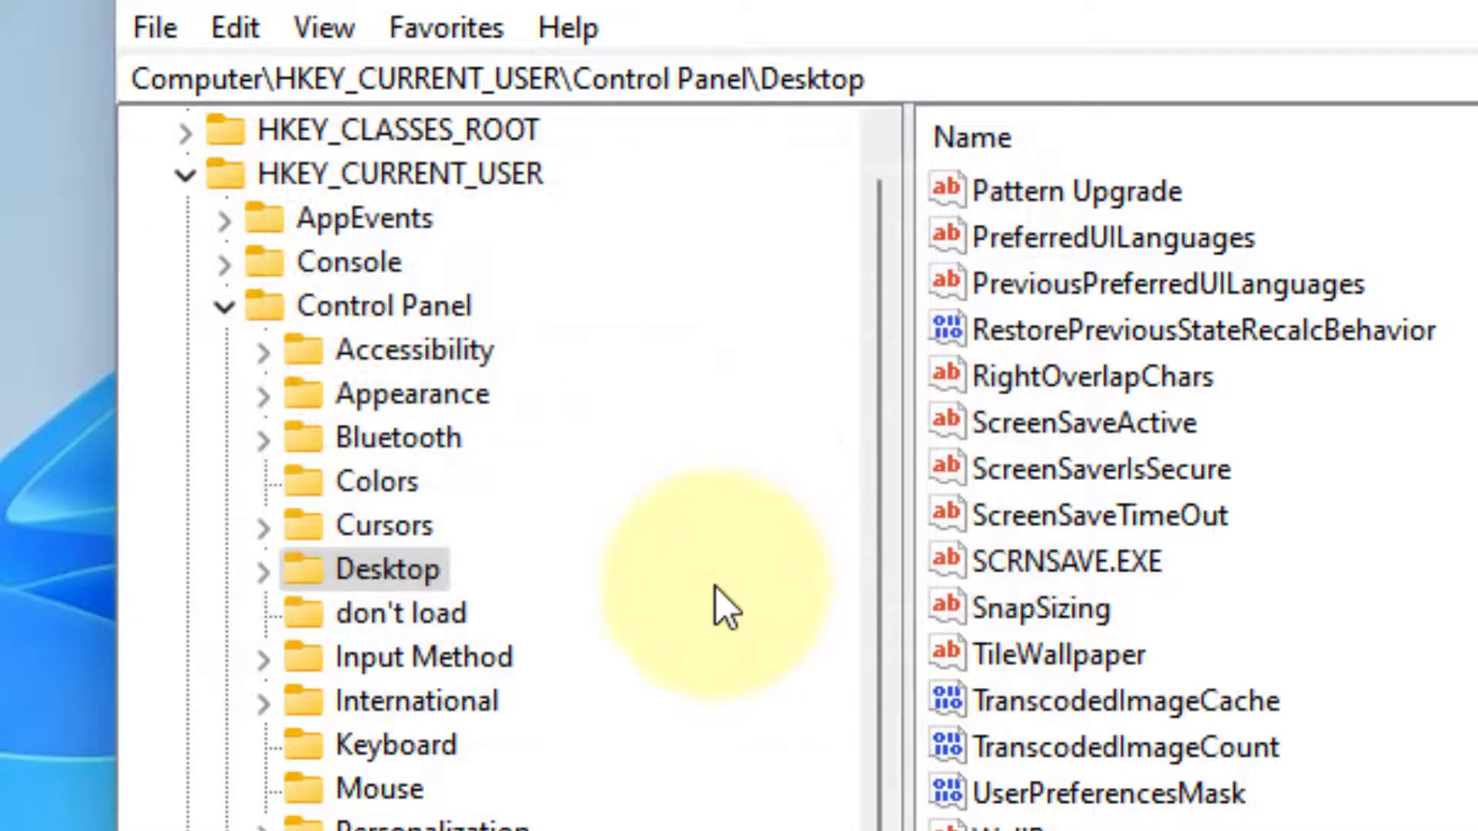